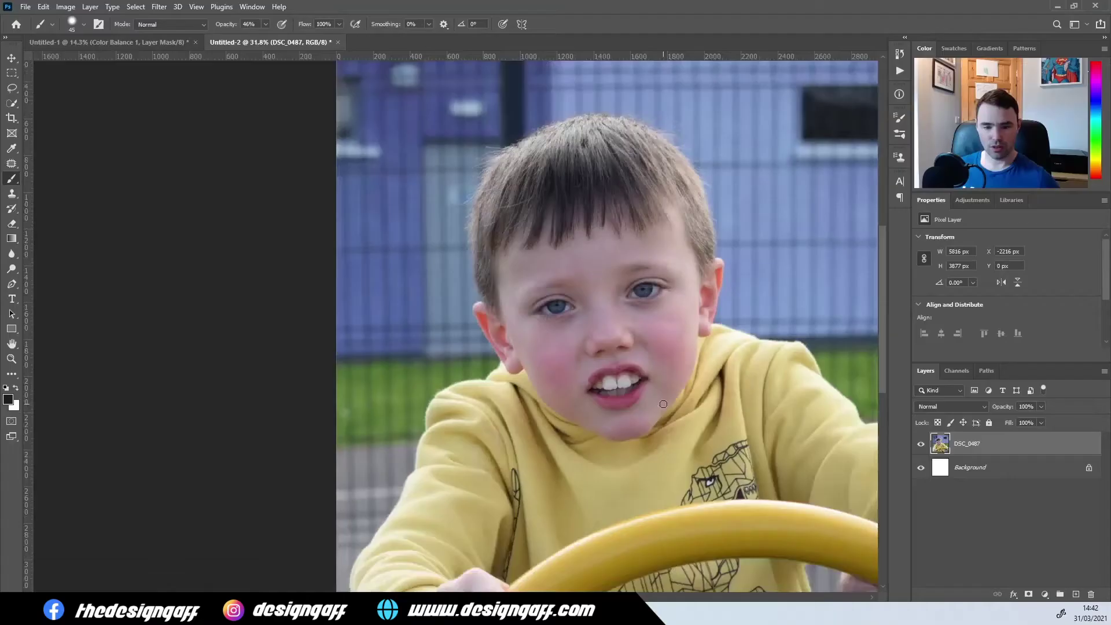
# Examine the boy's face and eyes in the photo up close
pyautogui.scroll(2, 606, 242)
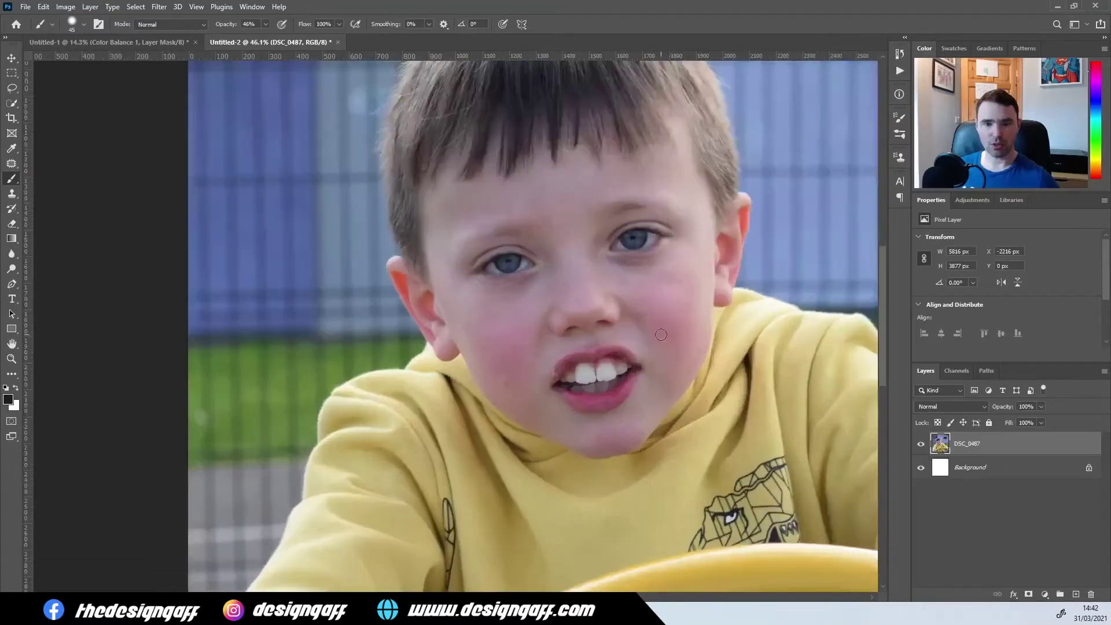
pyautogui.scroll(-2, 605, 243)
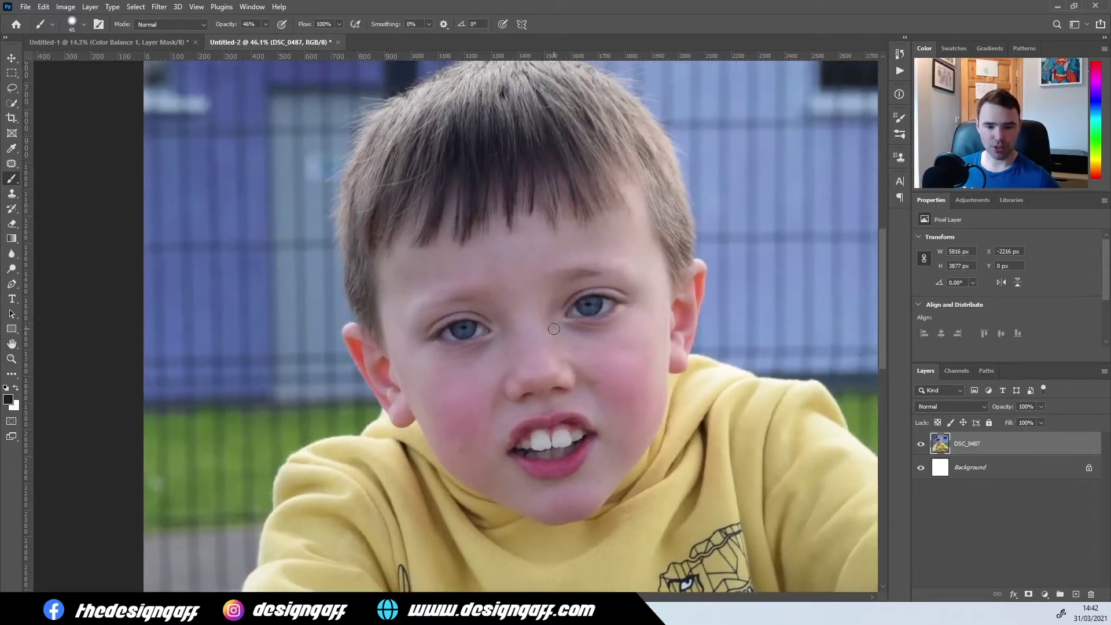
pyautogui.scroll(-1, 554, 329)
pyautogui.scroll(2, 555, 327)
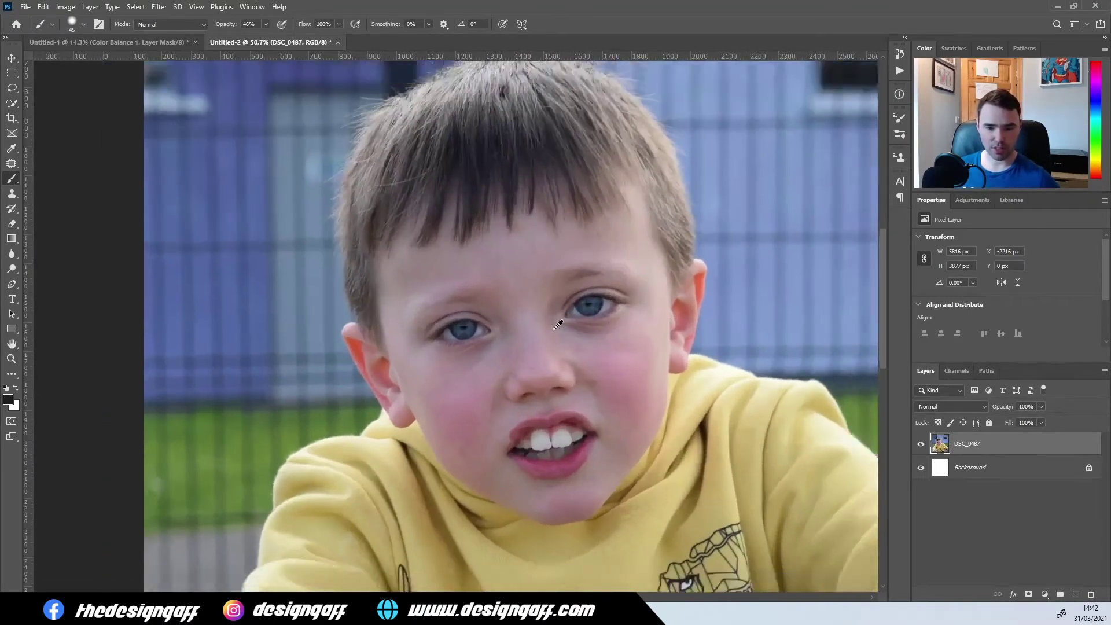
pyautogui.scroll(-2, 558, 324)
pyautogui.scroll(-1, 559, 324)
pyautogui.scroll(3, 359, 281)
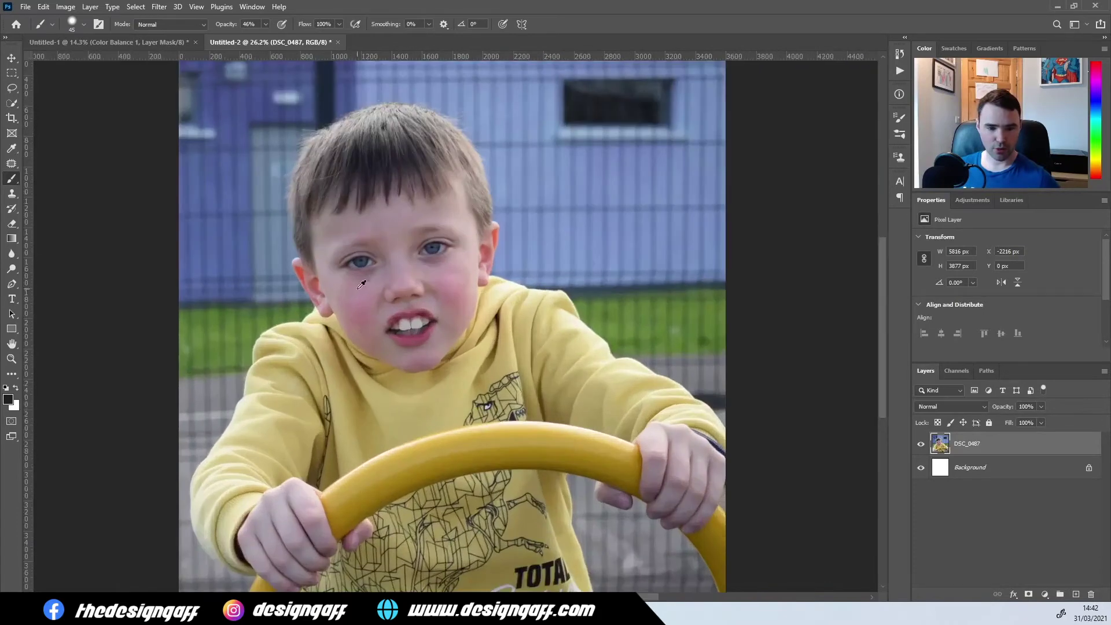
pyautogui.scroll(1, 376, 330)
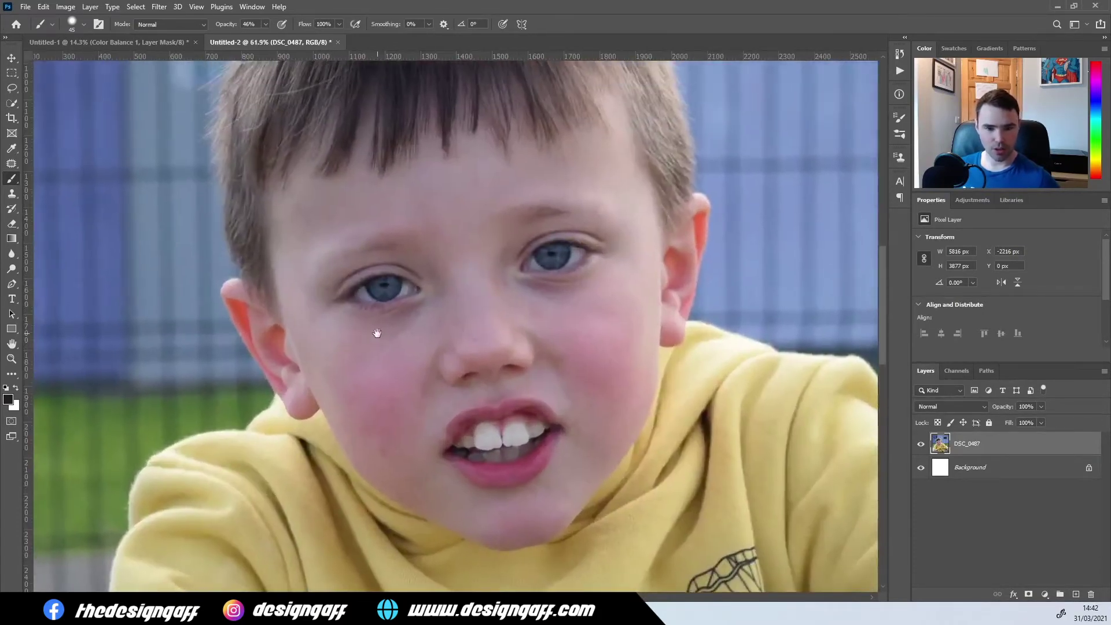
pyautogui.scroll(-1, 390, 345)
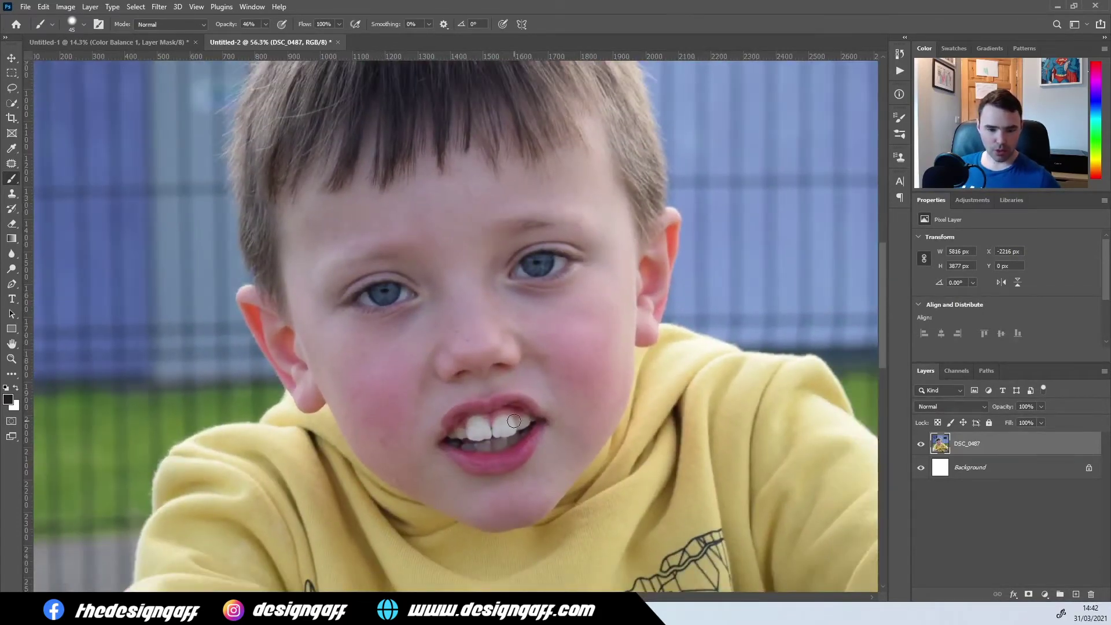
# Rename the photo layer above the background with the boy's first name
pyautogui.doubleClick(975, 449)
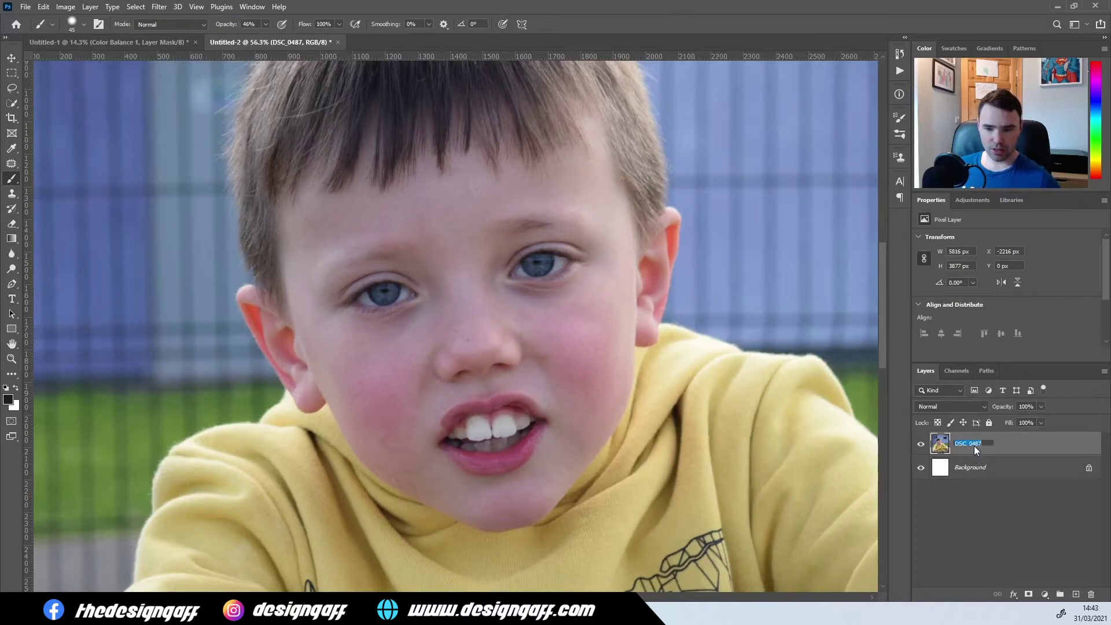
pyautogui.write('C')
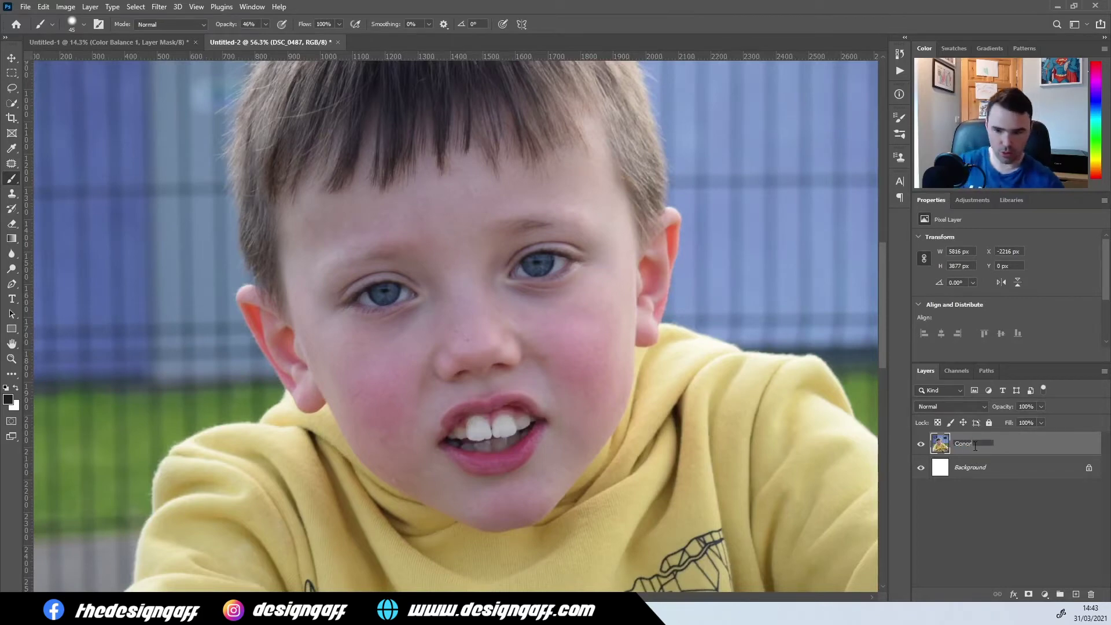
pyautogui.write('onor')
pyautogui.press('Return')
# Merge the photo layer with the white Background layer into a single layer
pyautogui.rightClick(999, 449)
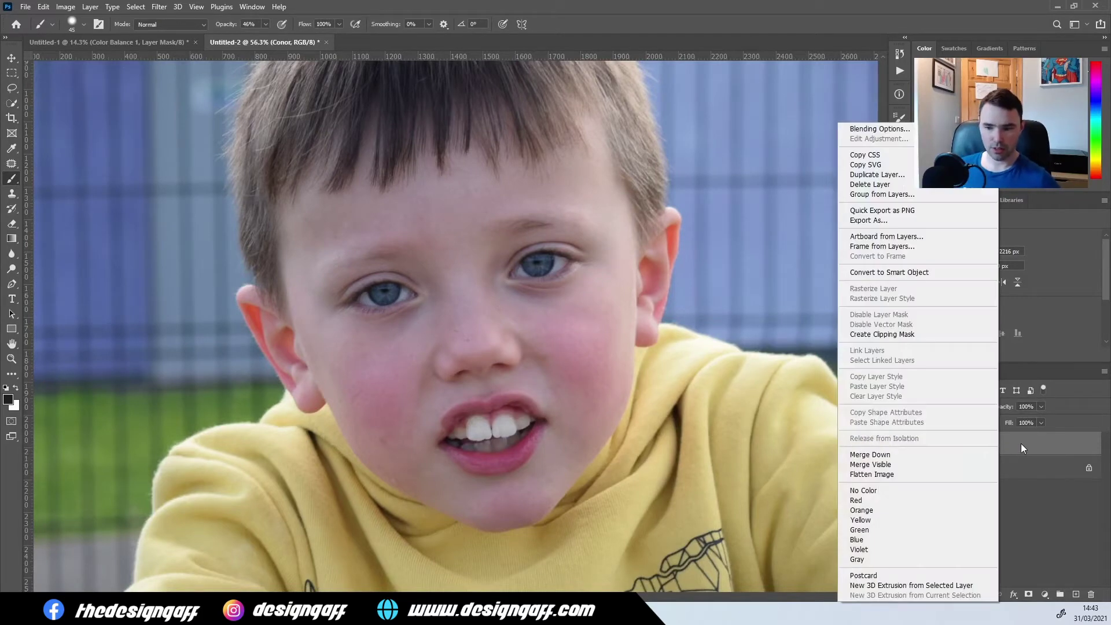
pyautogui.click(1020, 443)
pyautogui.rightClick(998, 460)
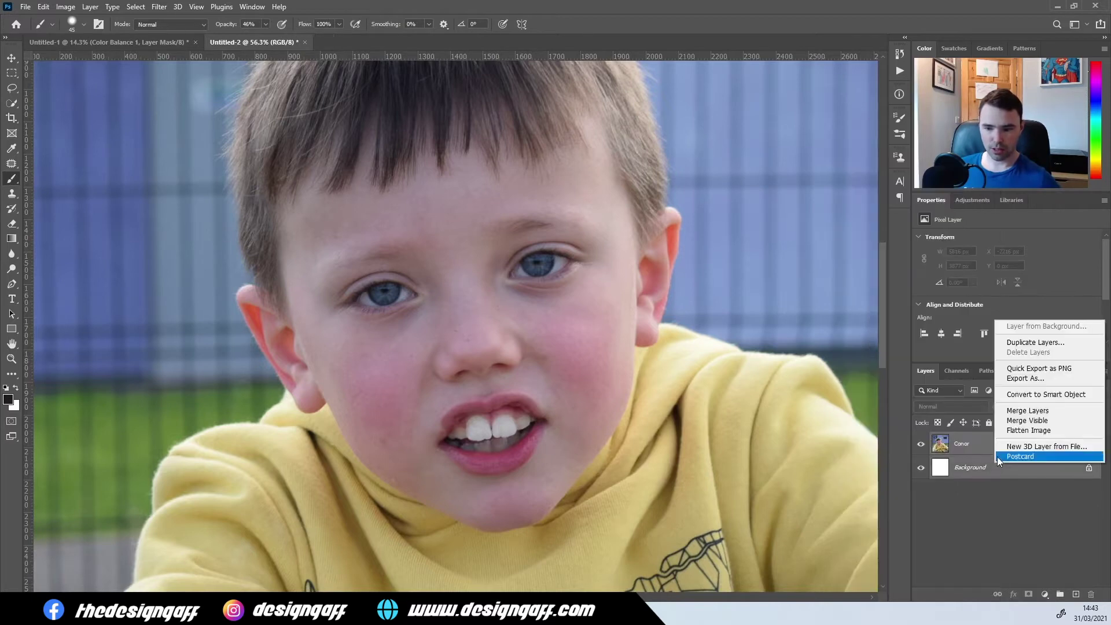
pyautogui.click(1044, 412)
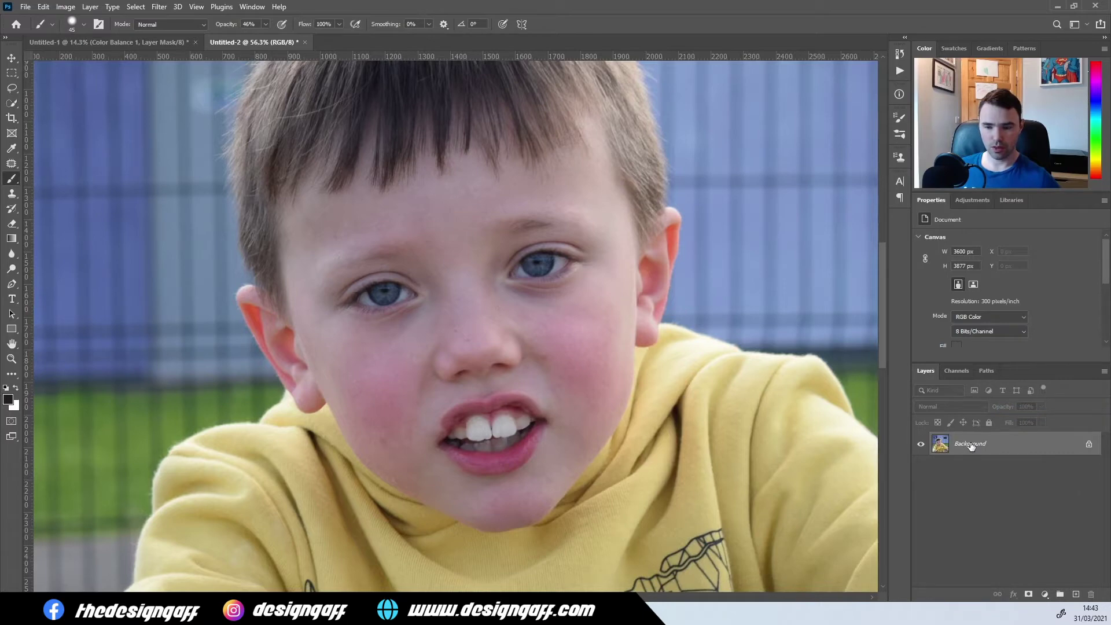
# Draw loose freehand Lasso selections around both of the boy's eyes, adding the second eye to the first selection
pyautogui.click(18, 87)
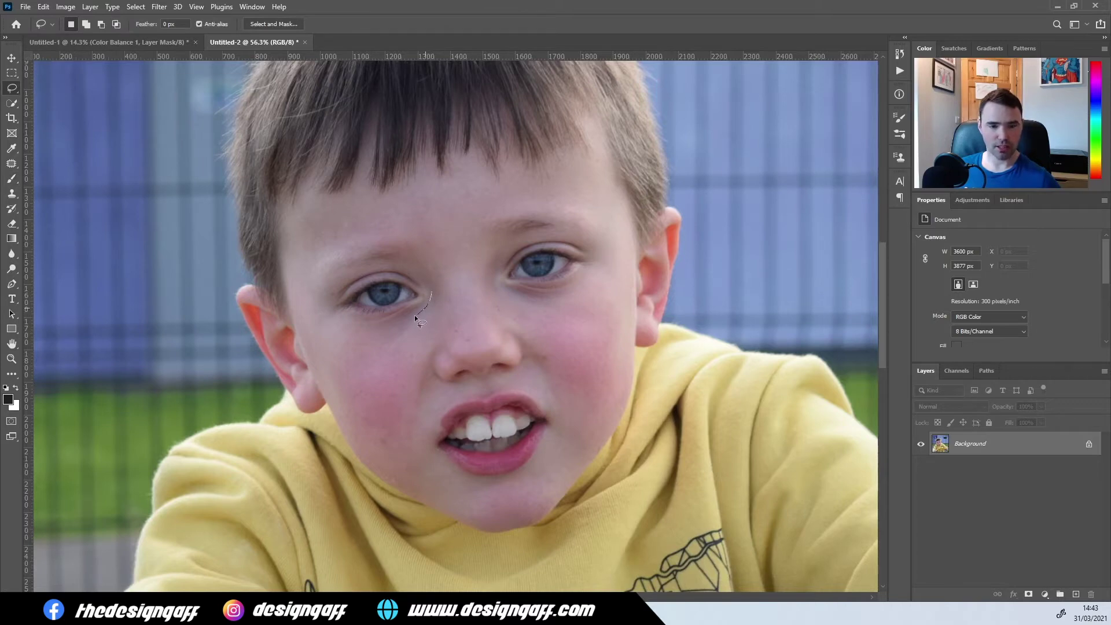
pyautogui.moveTo(359, 330); pyautogui.dragTo(330, 312)
pyautogui.moveTo(431, 293); pyautogui.dragTo(434, 297)
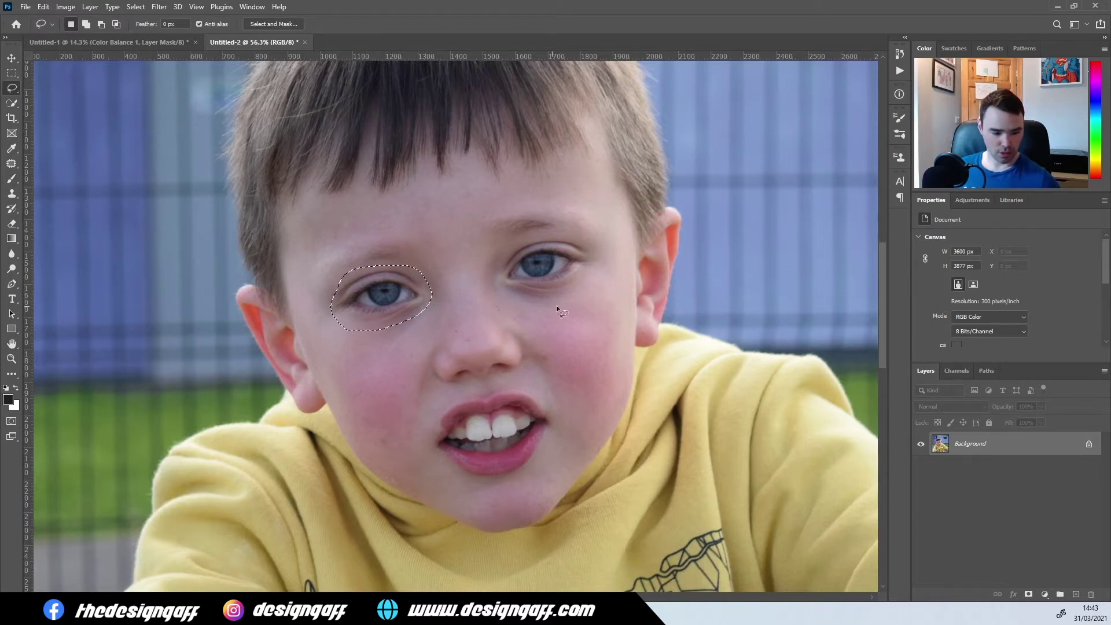
pyautogui.moveTo(569, 280); pyautogui.dragTo(547, 287)
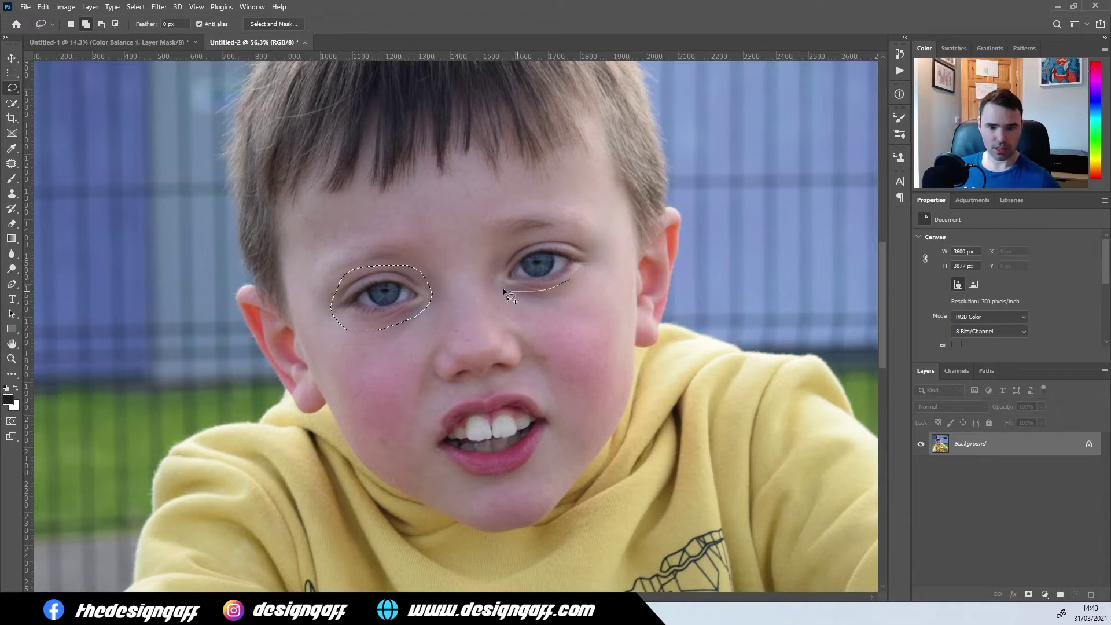
pyautogui.moveTo(523, 234)
pyautogui.mouseDown()
pyautogui.moveTo(587, 237)
pyautogui.moveTo(596, 264)
pyautogui.moveTo(554, 284)
pyautogui.mouseUp()
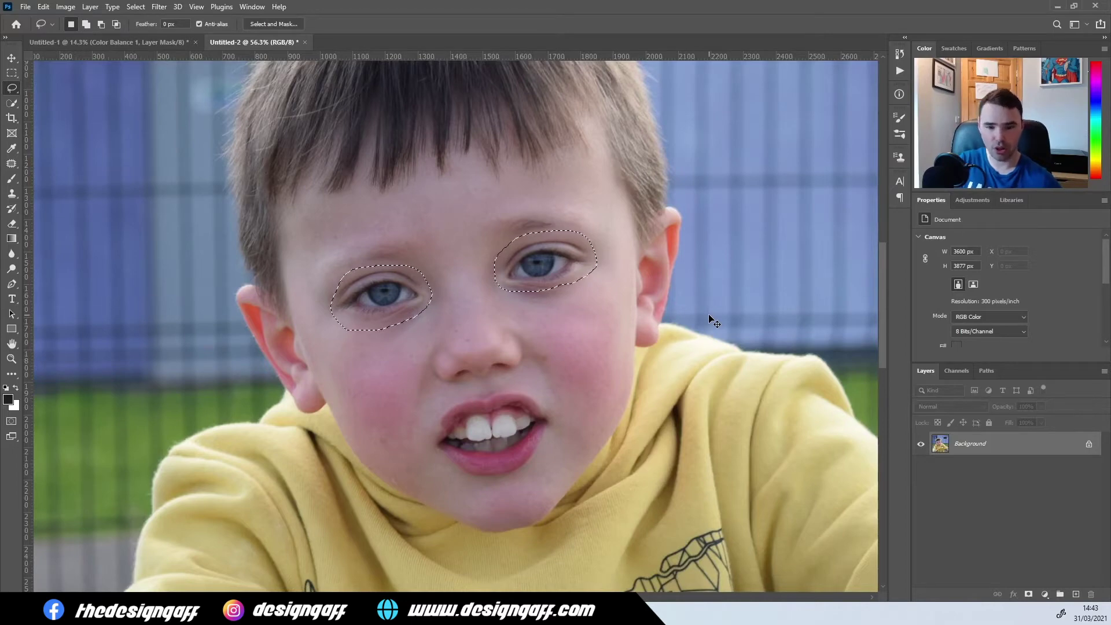
# Copy the selected eyes to a new layer, check the cut-out without the background, and name the layer Eyes
pyautogui.hotkey('ctrl', 'j')
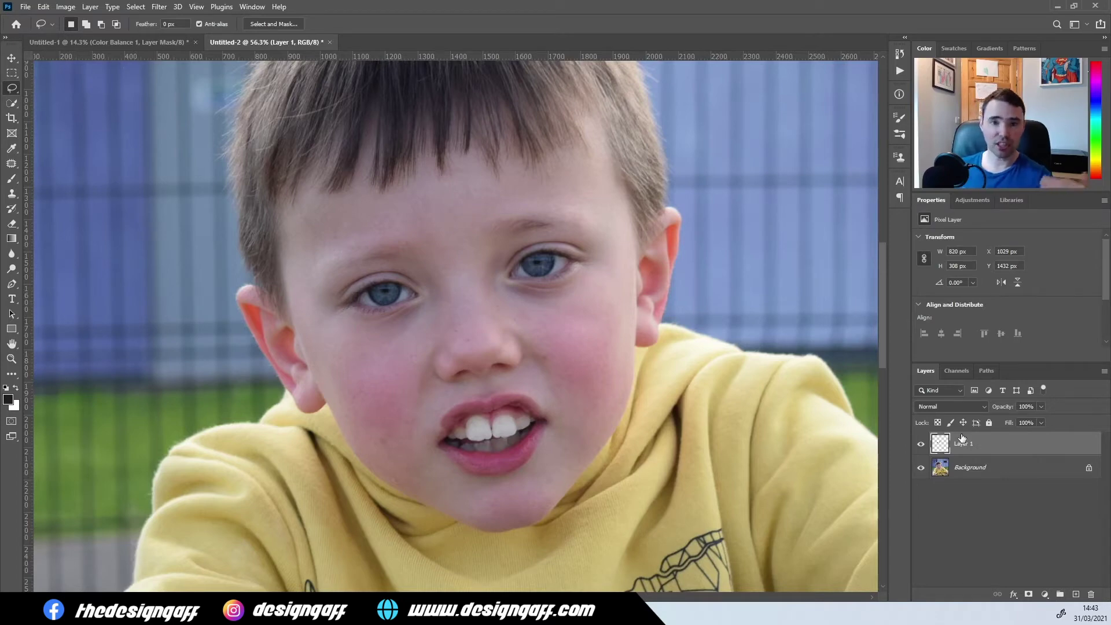
pyautogui.click(921, 468)
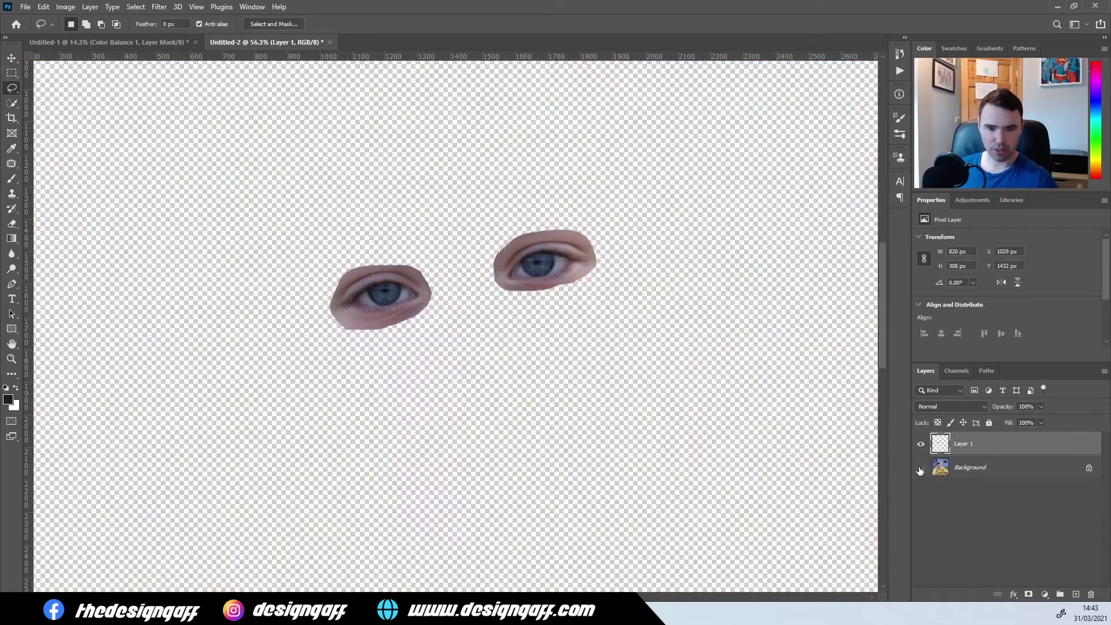
pyautogui.click(920, 468)
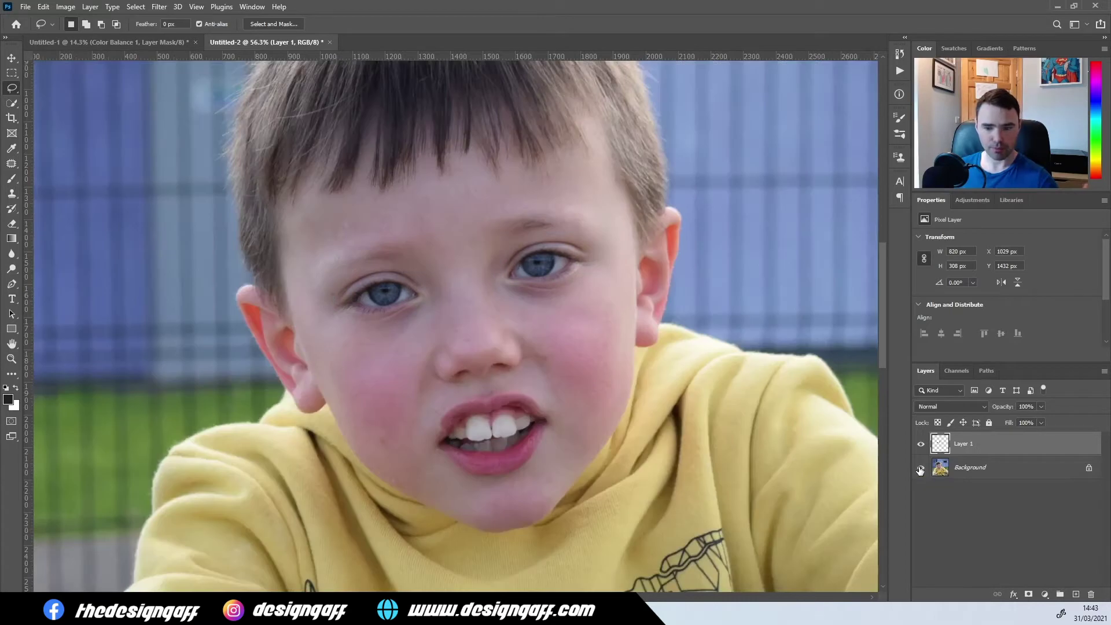
pyautogui.click(11, 58)
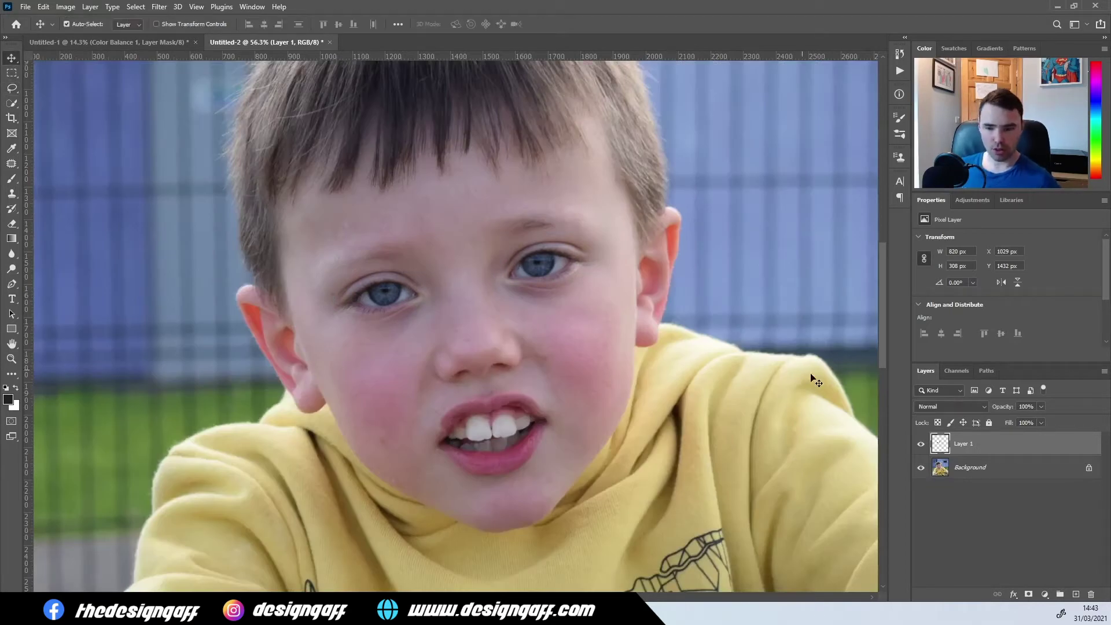
pyautogui.doubleClick(972, 447)
pyautogui.write('Eyes')
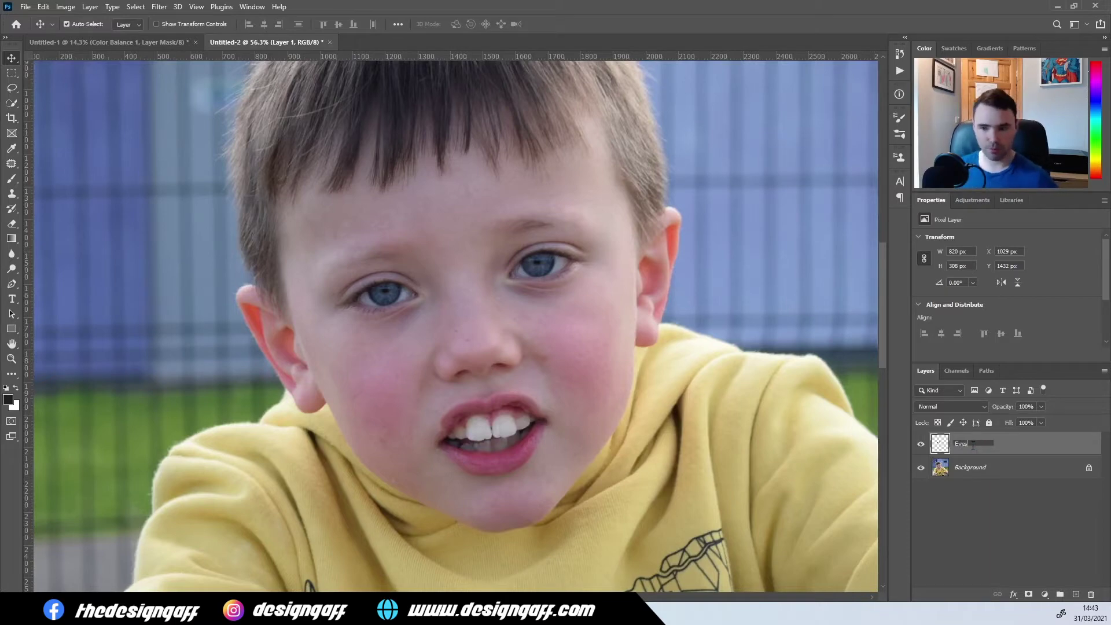
pyautogui.press('Return')
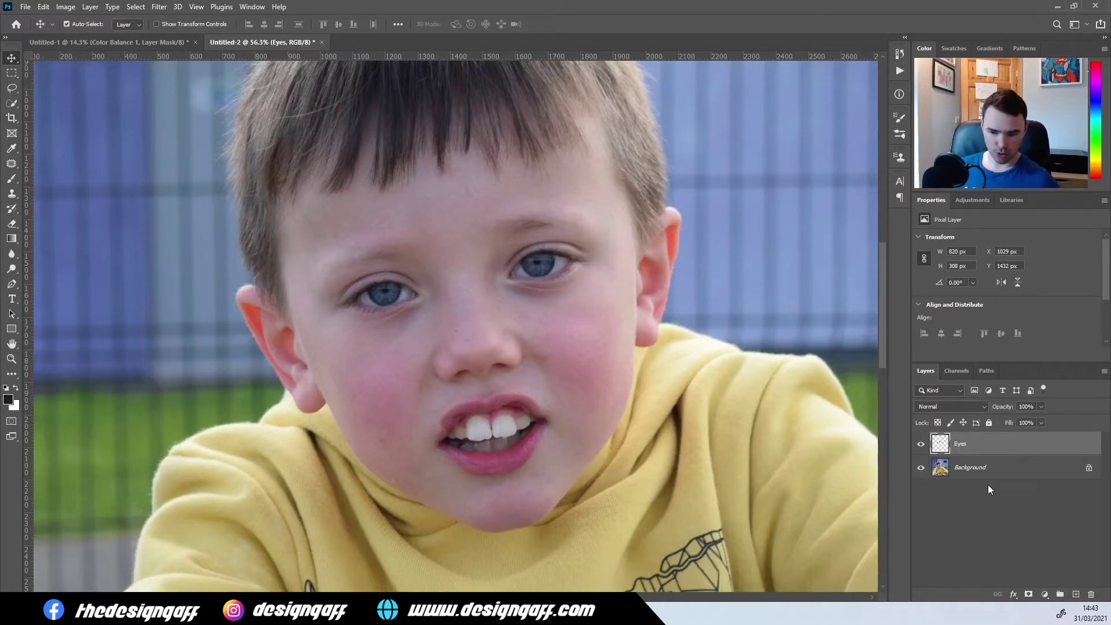
# Add an Exposure adjustment layer clipped to the Eyes layer and set its exposure to +0.91
pyautogui.click(1044, 594)
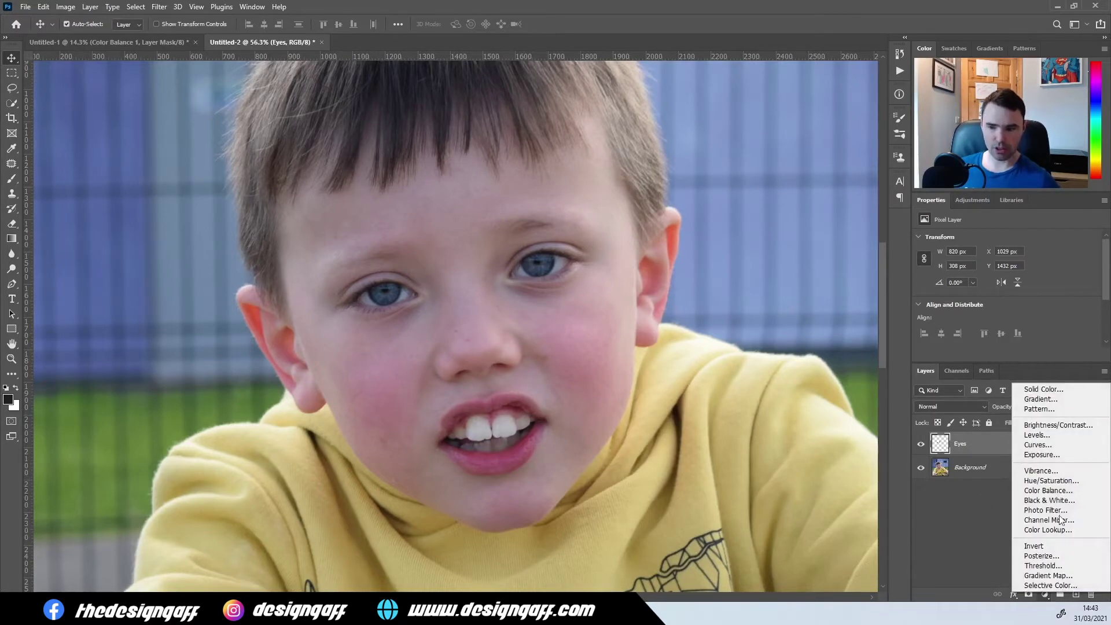
pyautogui.click(1049, 456)
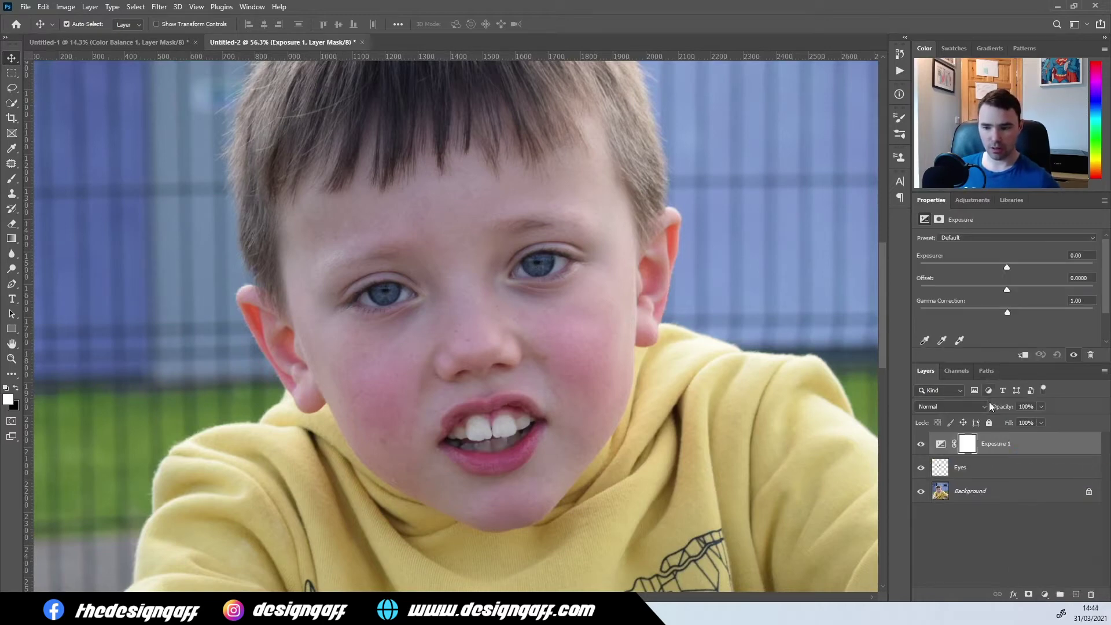
pyautogui.click(1008, 266)
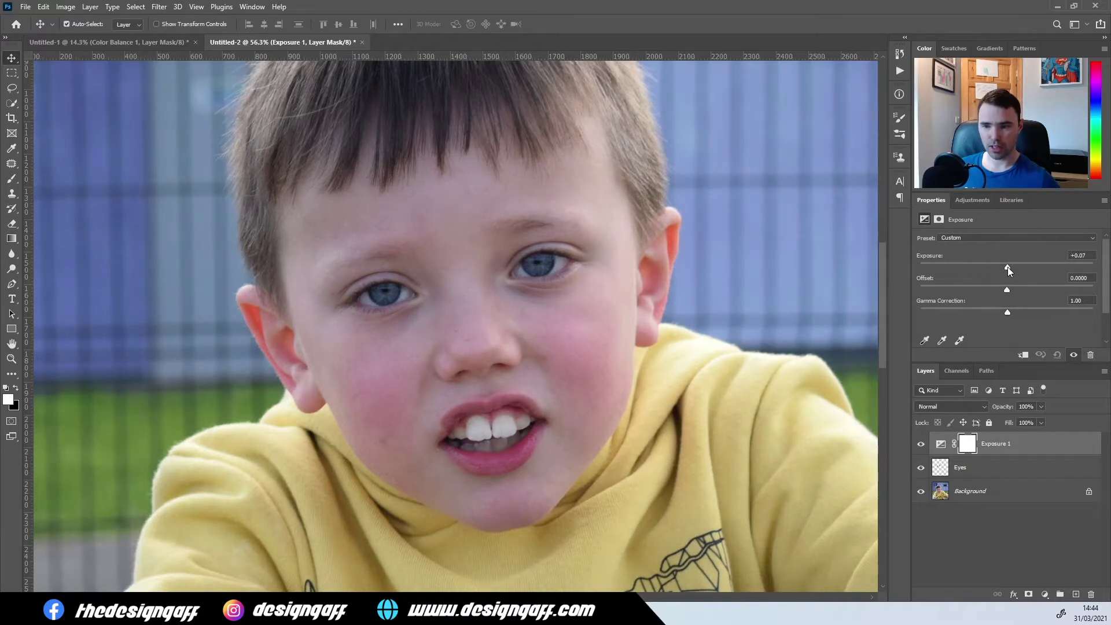
pyautogui.moveTo(1008, 266)
pyautogui.mouseDown()
pyautogui.moveTo(1025, 263)
pyautogui.moveTo(1009, 263)
pyautogui.mouseUp()
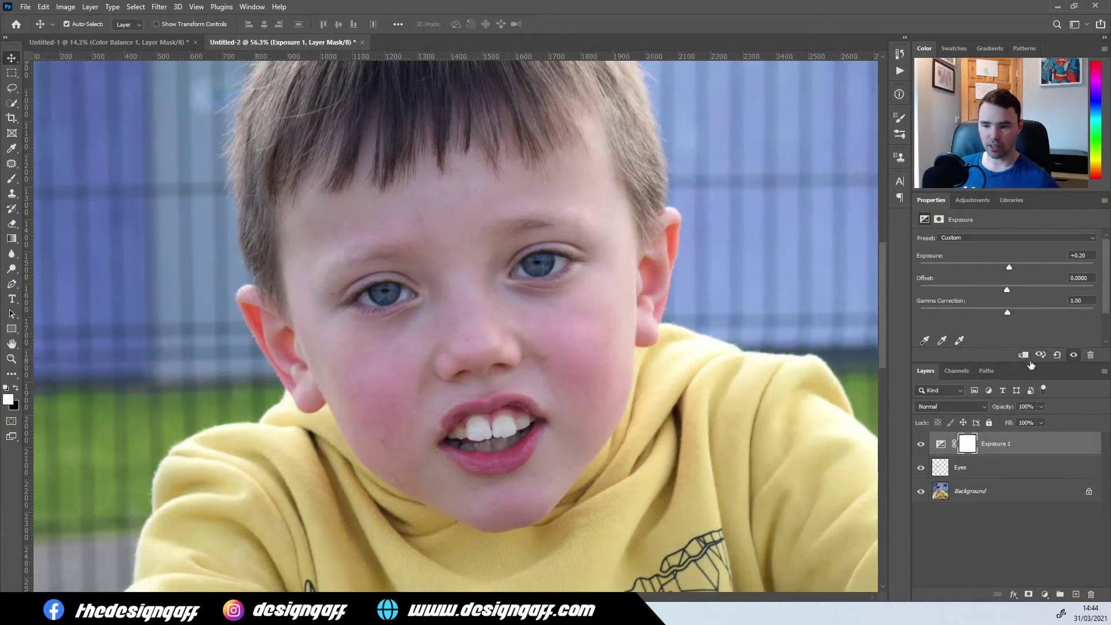
pyautogui.click(1026, 355)
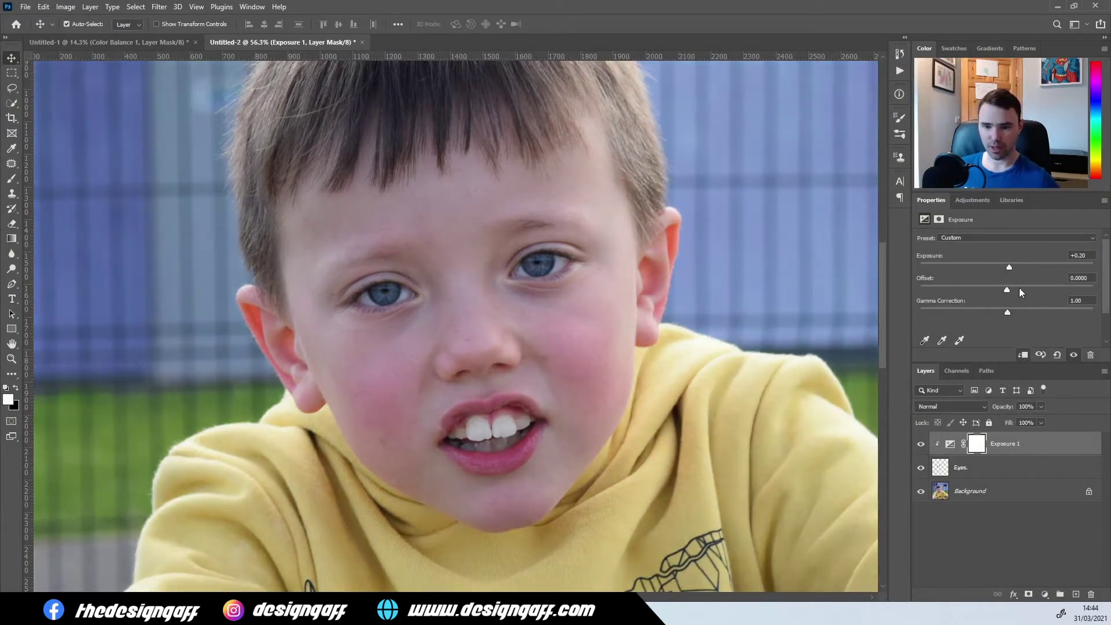
pyautogui.moveTo(1009, 269)
pyautogui.mouseDown()
pyautogui.moveTo(1079, 263)
pyautogui.moveTo(921, 265)
pyautogui.moveTo(1053, 265)
pyautogui.moveTo(1002, 265)
pyautogui.moveTo(1017, 269)
pyautogui.mouseUp()
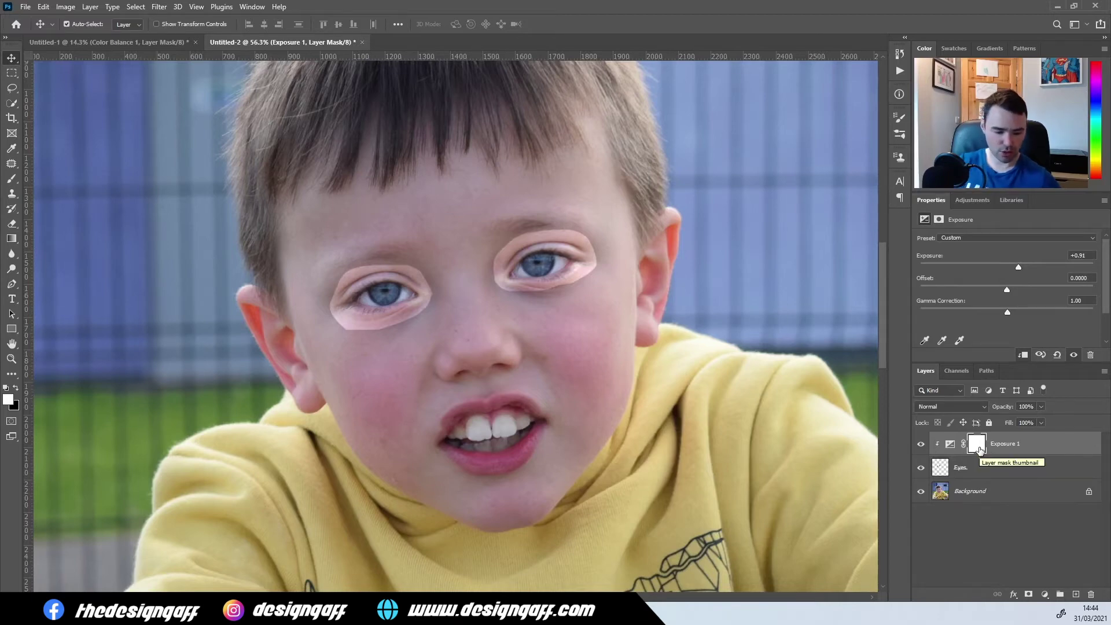
# Invert the Exposure layer's mask to black and paint over both eyes in white with the Brush at 46% opacity
pyautogui.hotkey('ctrl', 'i')
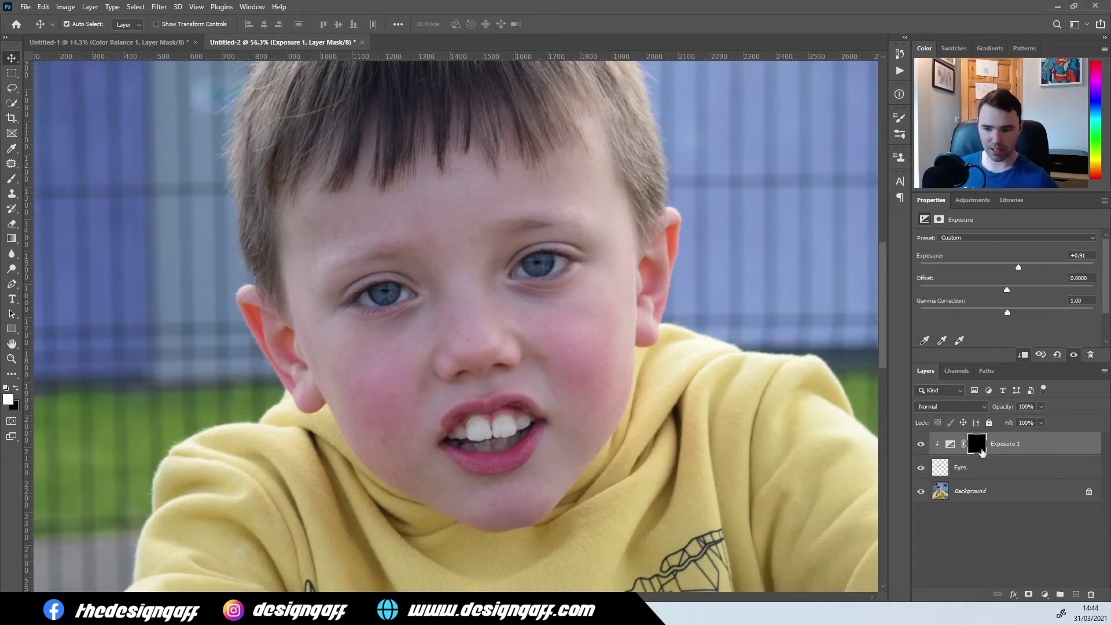
pyautogui.press('b')
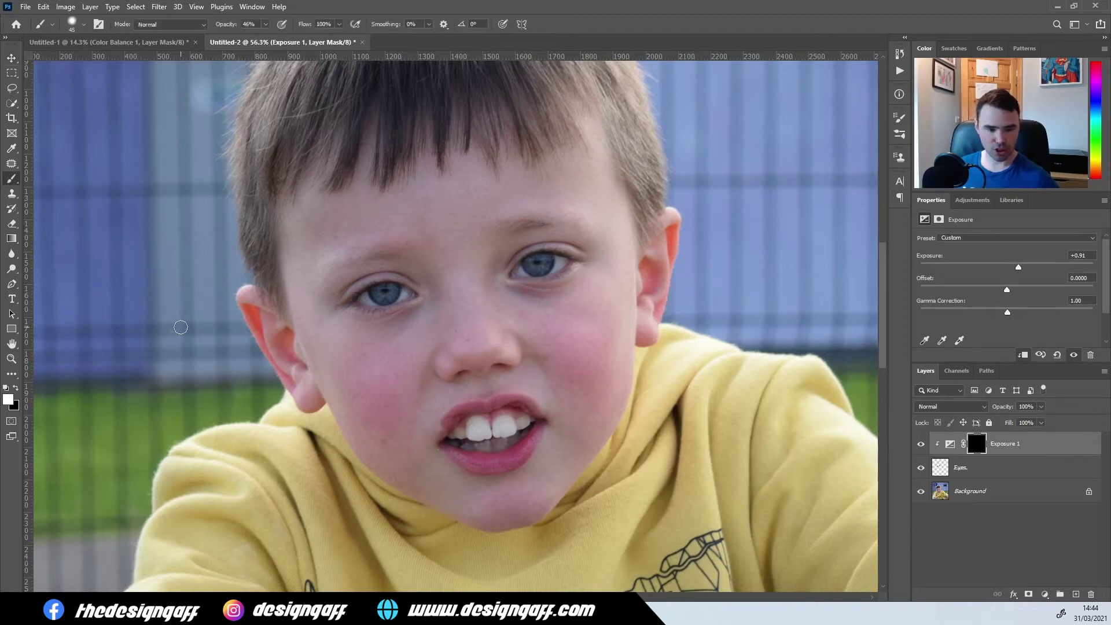
pyautogui.scroll(2, 8, 402)
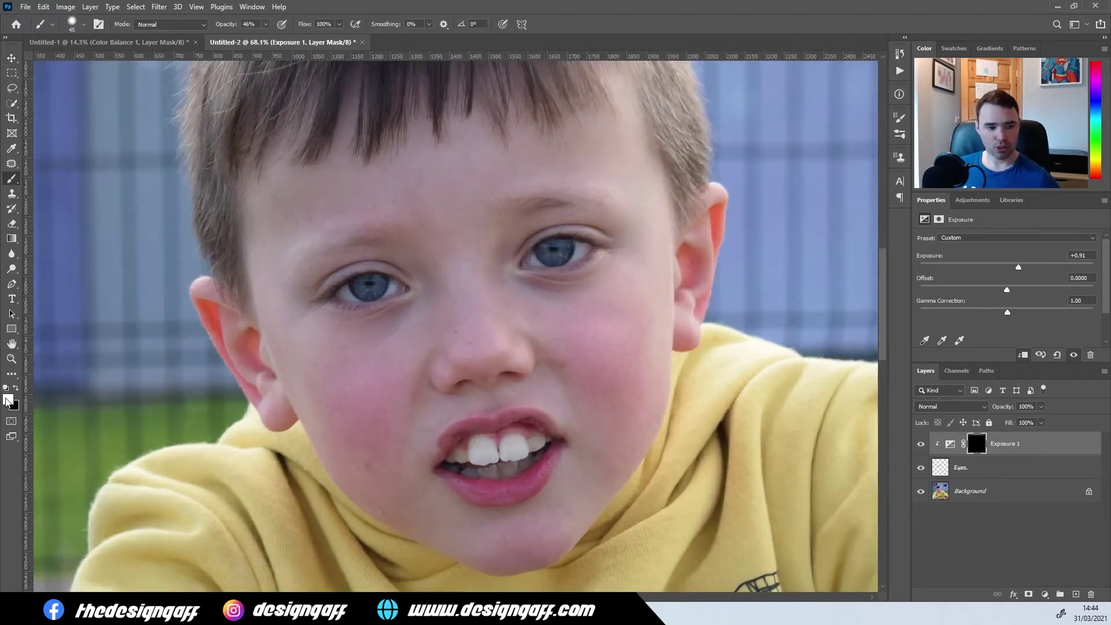
pyautogui.scroll(2, 307, 286)
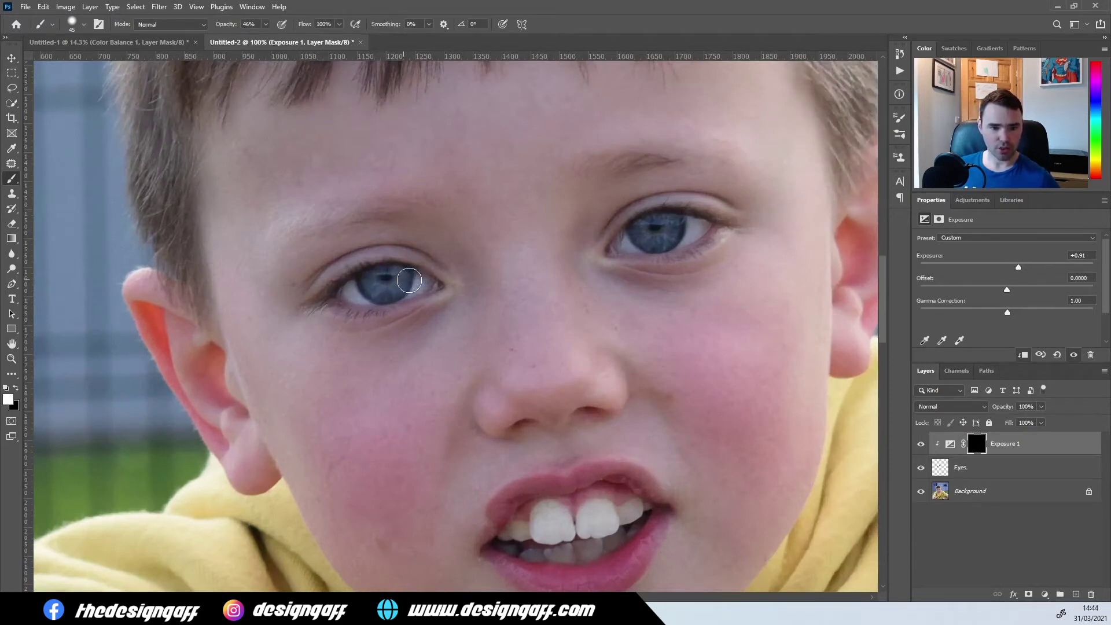
pyautogui.moveTo(416, 281)
pyautogui.mouseDown()
pyautogui.moveTo(347, 293)
pyautogui.moveTo(403, 283)
pyautogui.mouseUp()
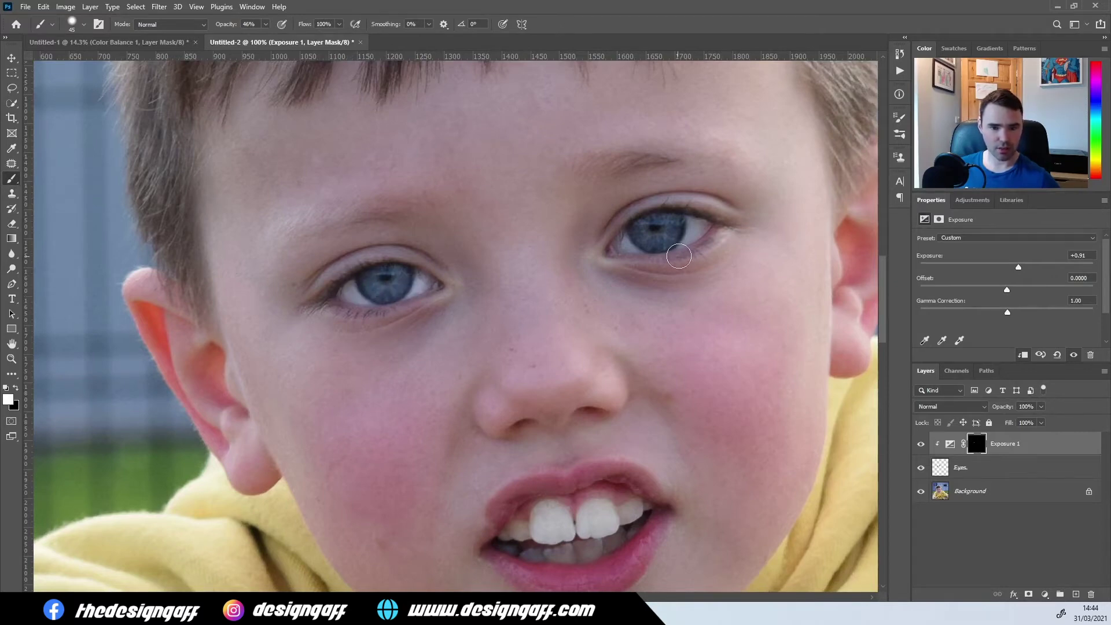
pyautogui.moveTo(680, 236)
pyautogui.mouseDown()
pyautogui.moveTo(620, 244)
pyautogui.moveTo(693, 229)
pyautogui.mouseUp()
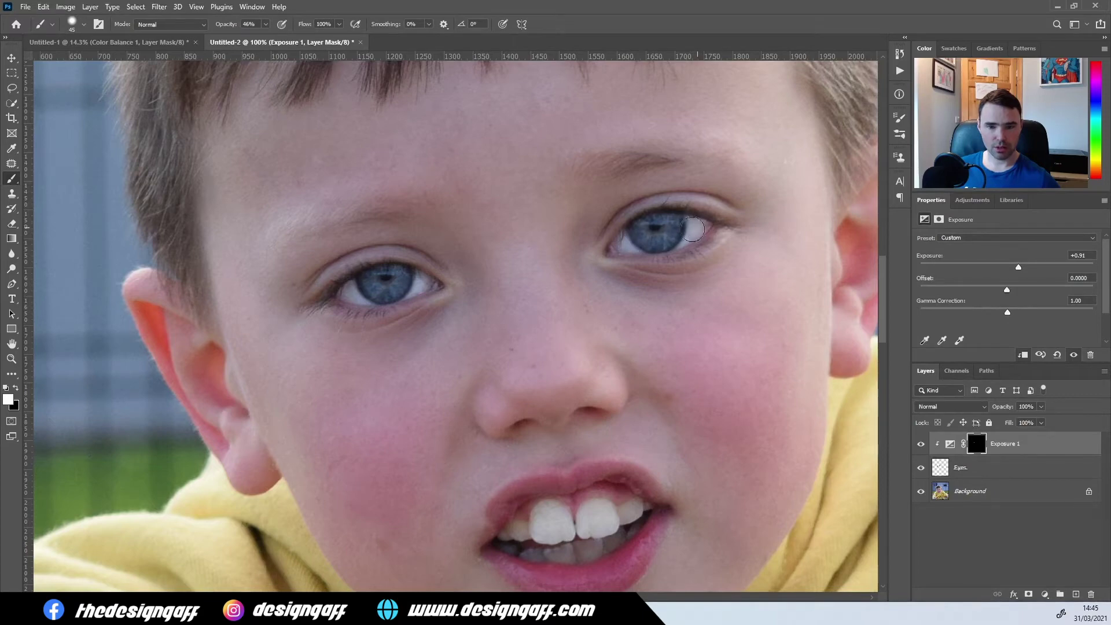
# Compare the boy's eyes with and without the Exposure adjustment, both close up and in the full portrait
pyautogui.scroll(-3, 665, 249)
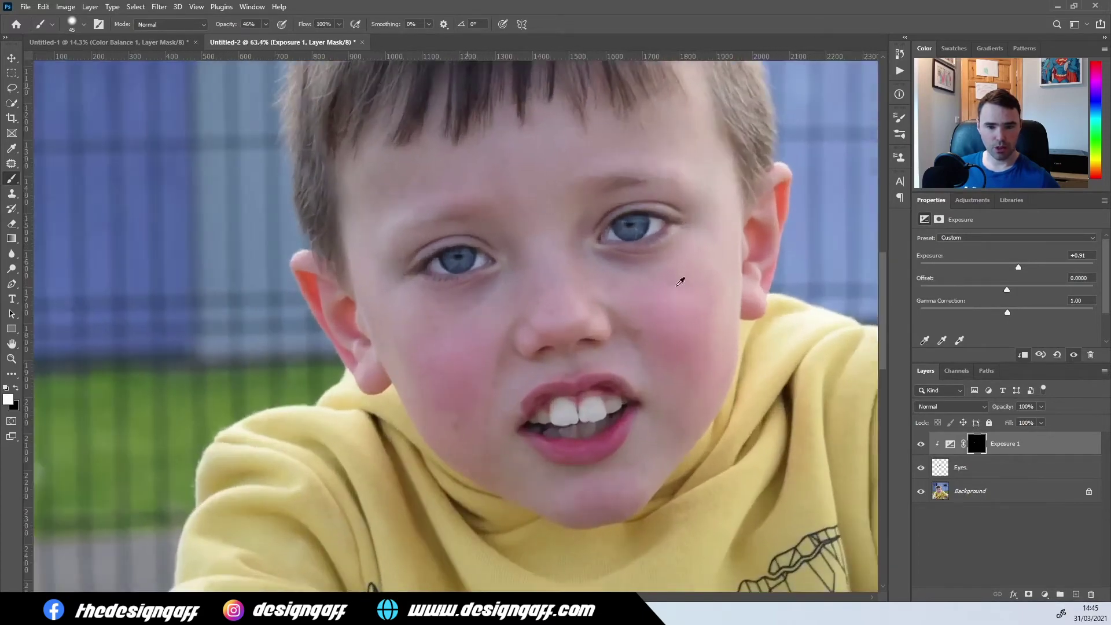
pyautogui.click(920, 448)
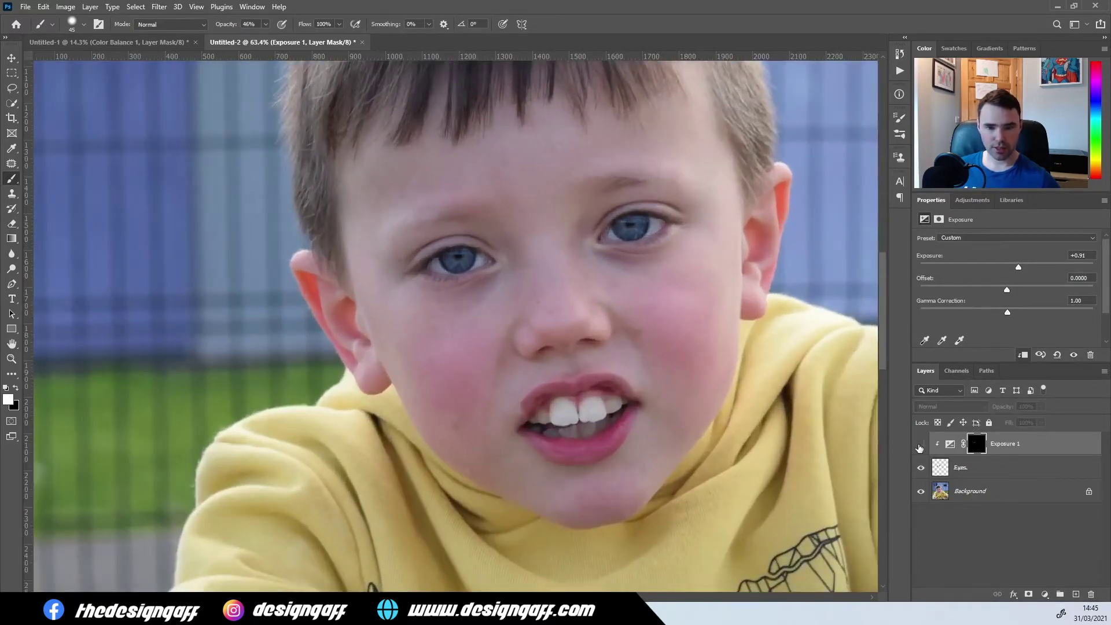
pyautogui.click(920, 448)
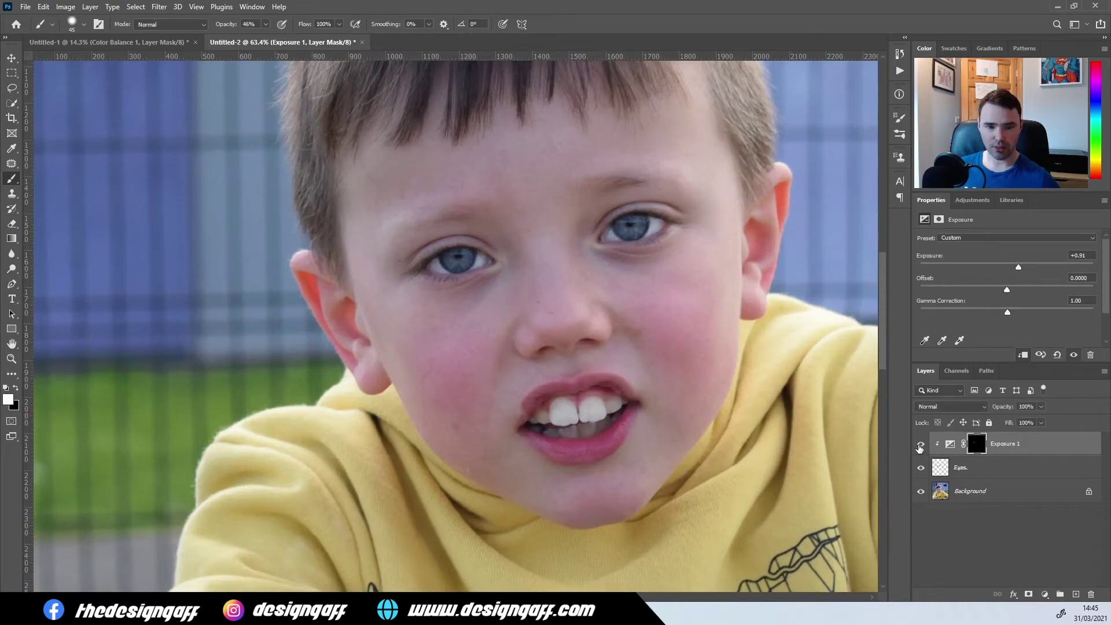
pyautogui.scroll(-5, 670, 401)
pyautogui.scroll(4, 665, 402)
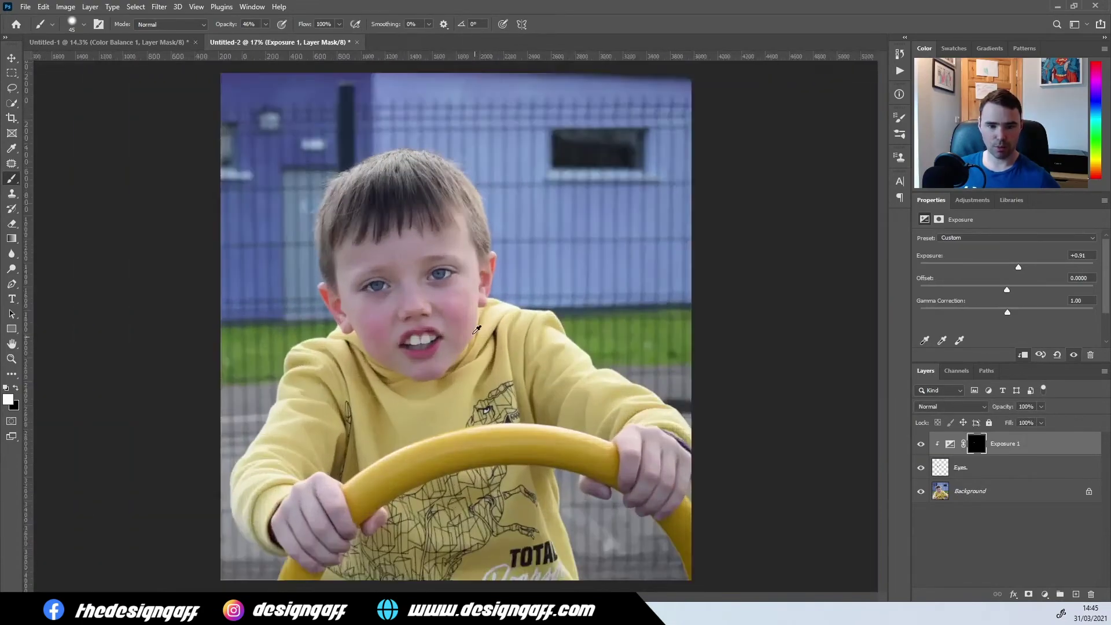
pyautogui.scroll(3, 376, 339)
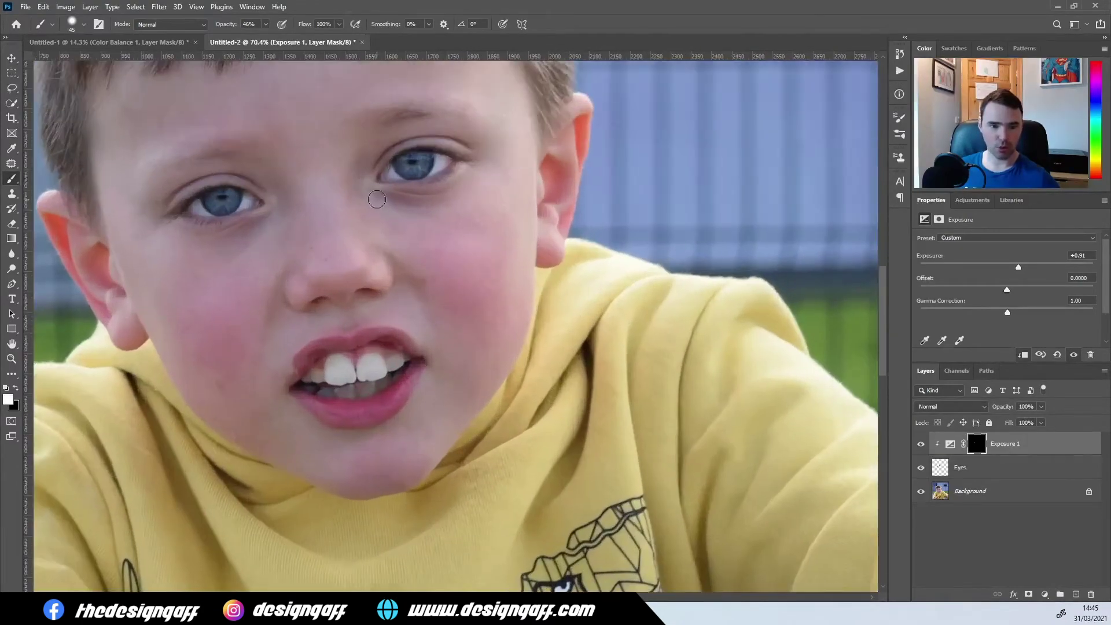
pyautogui.moveTo(392, 213); pyautogui.dragTo(462, 291)
pyautogui.scroll(4, 462, 291)
pyautogui.scroll(-3, 462, 291)
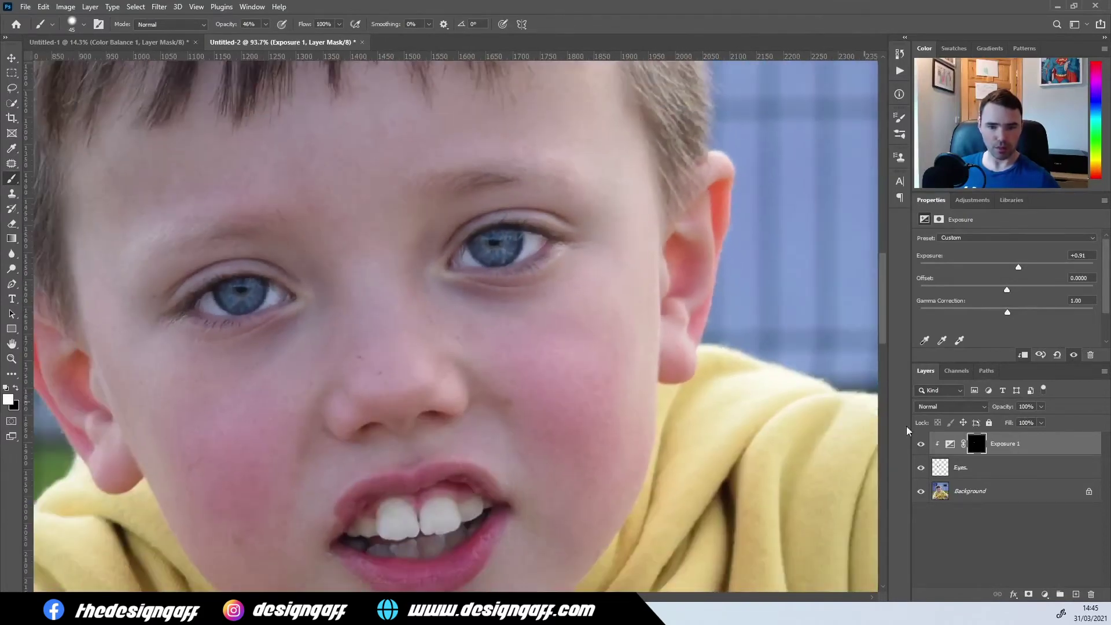
# Draw a loose freehand Lasso selection around the boy's upper teeth on the Background layer
pyautogui.click(952, 476)
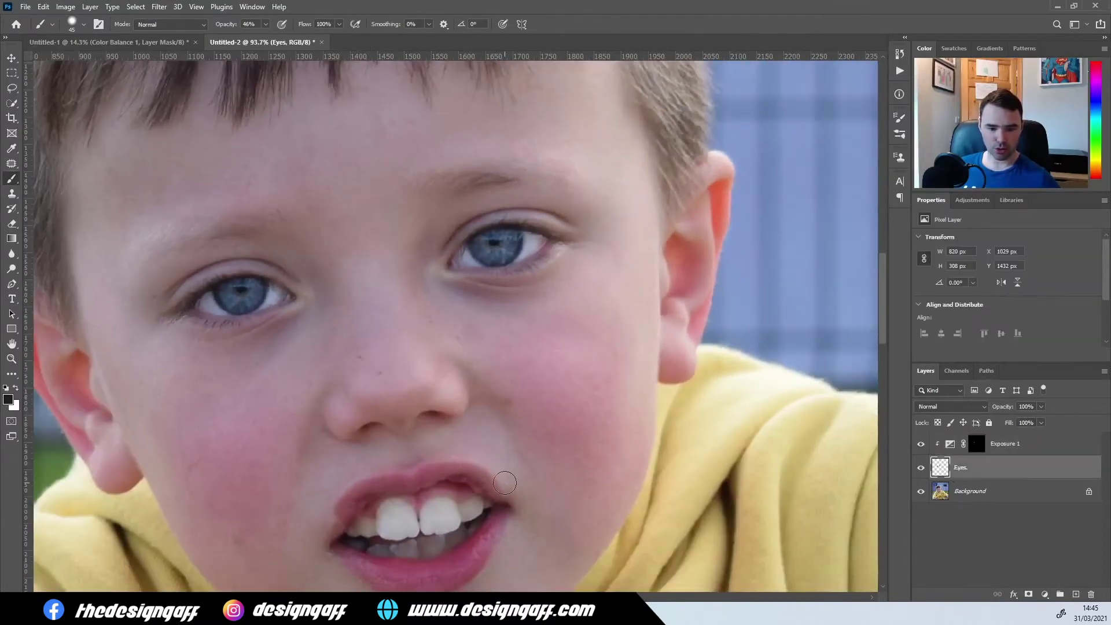
pyautogui.scroll(-1, 473, 435)
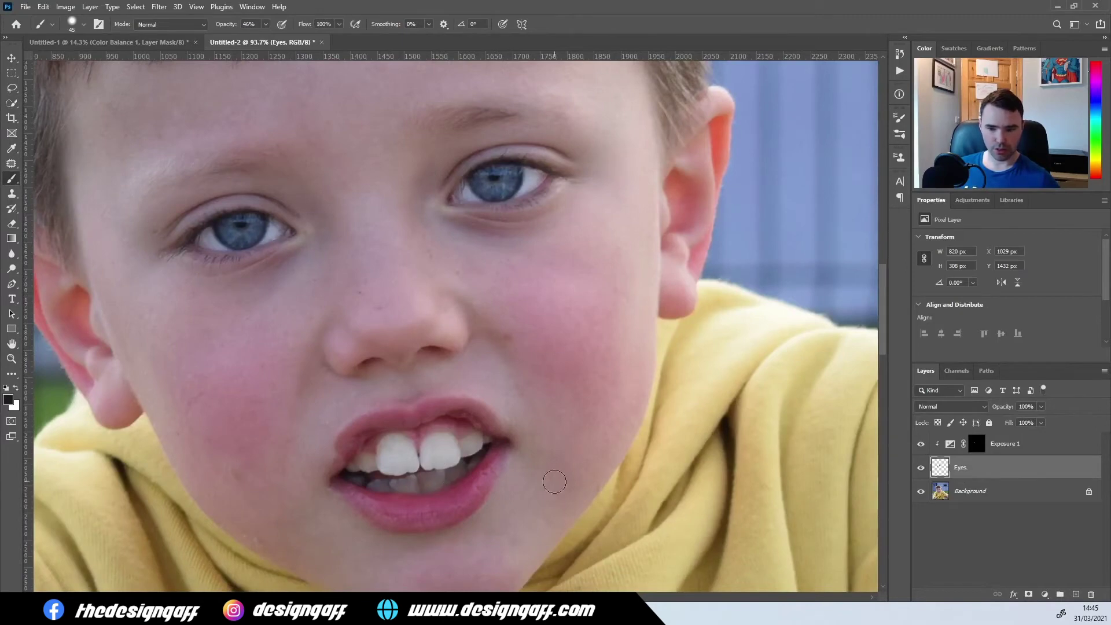
pyautogui.click(12, 103)
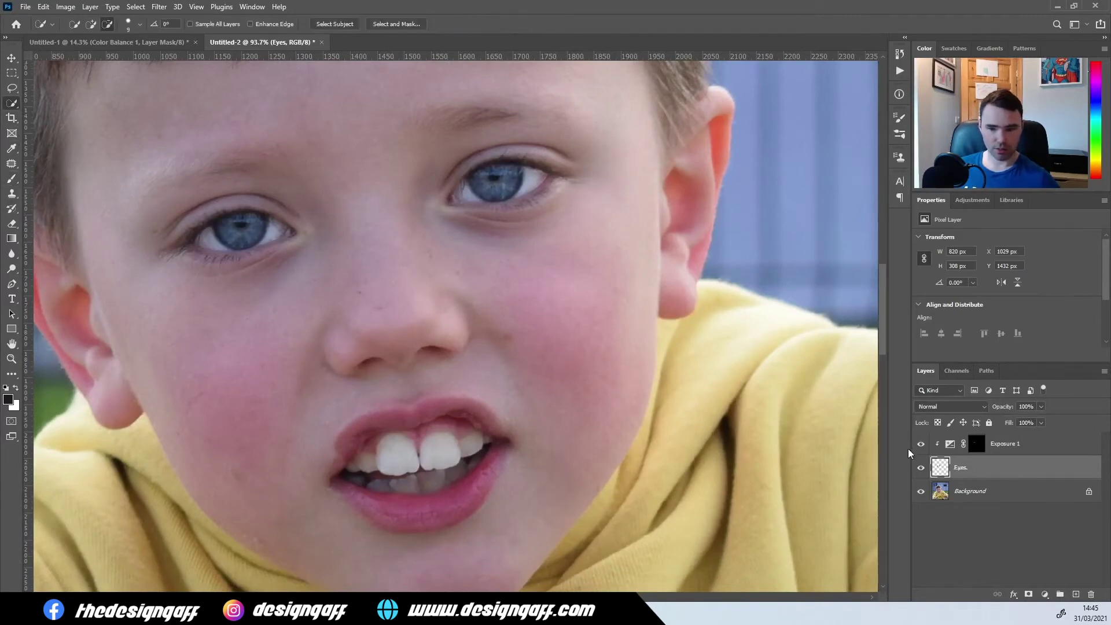
pyautogui.click(949, 493)
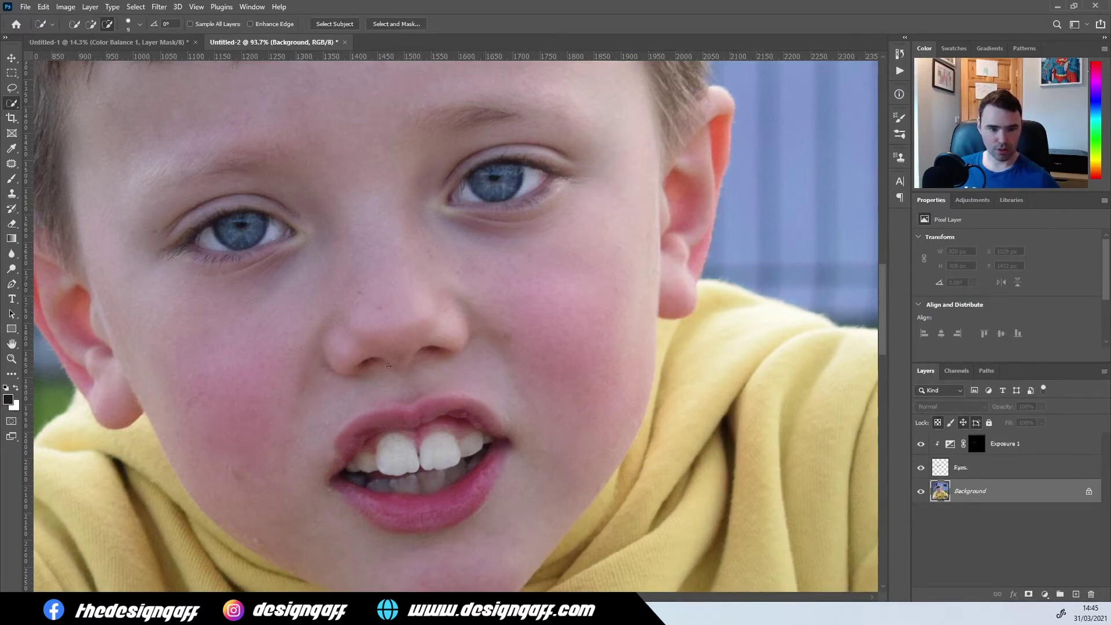
pyautogui.click(12, 88)
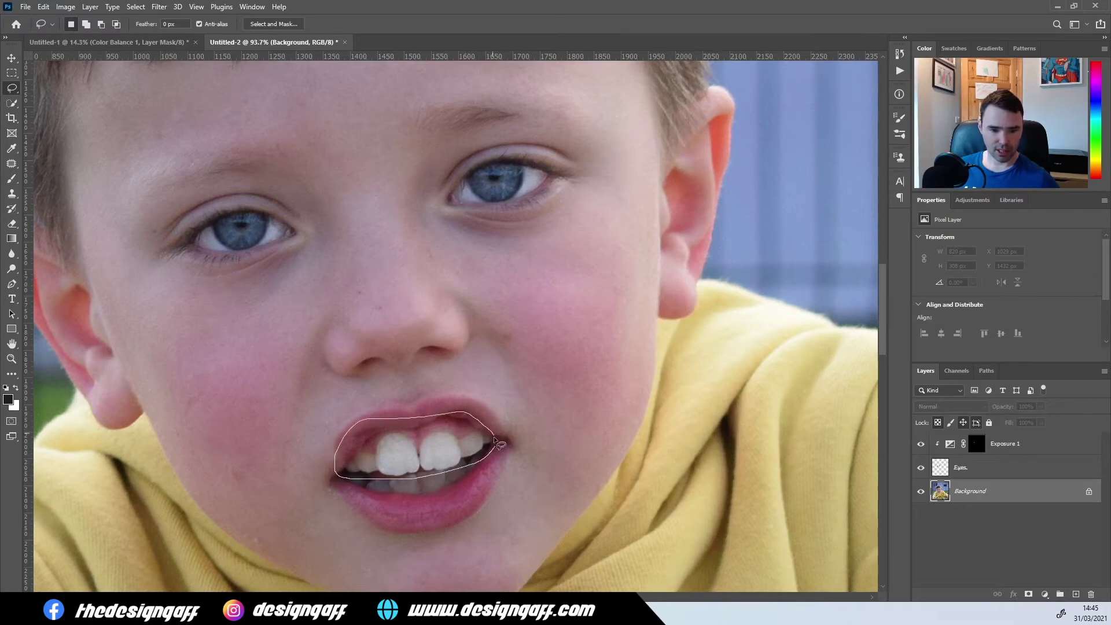
pyautogui.moveTo(494, 446); pyautogui.dragTo(494, 450)
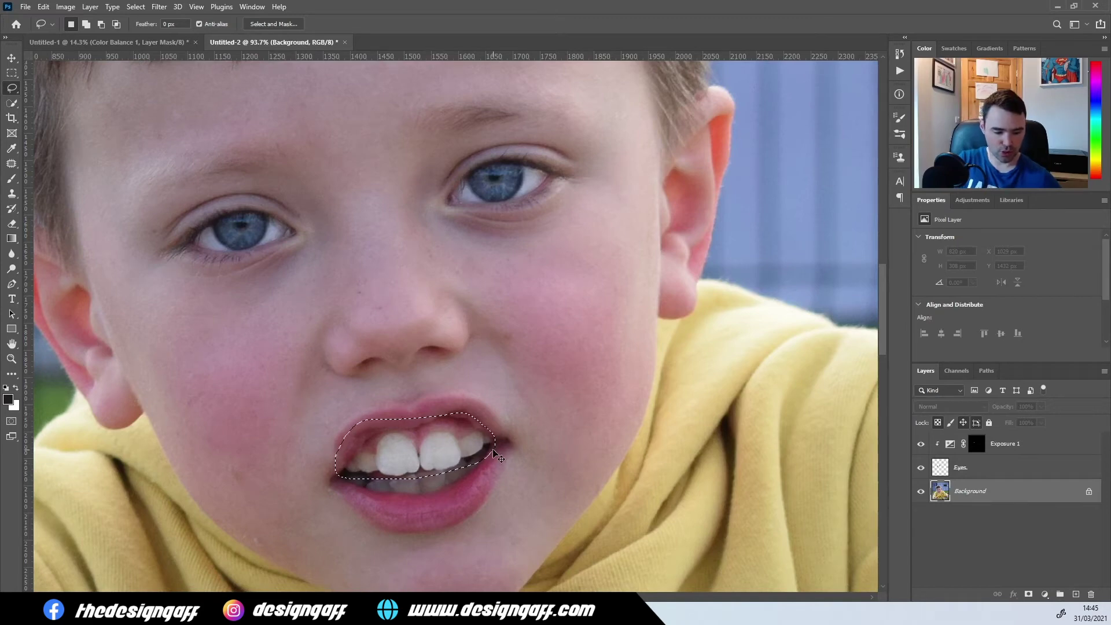
# Copy the selected teeth to a new layer and name it Teeth
pyautogui.hotkey('ctrl', 'j')
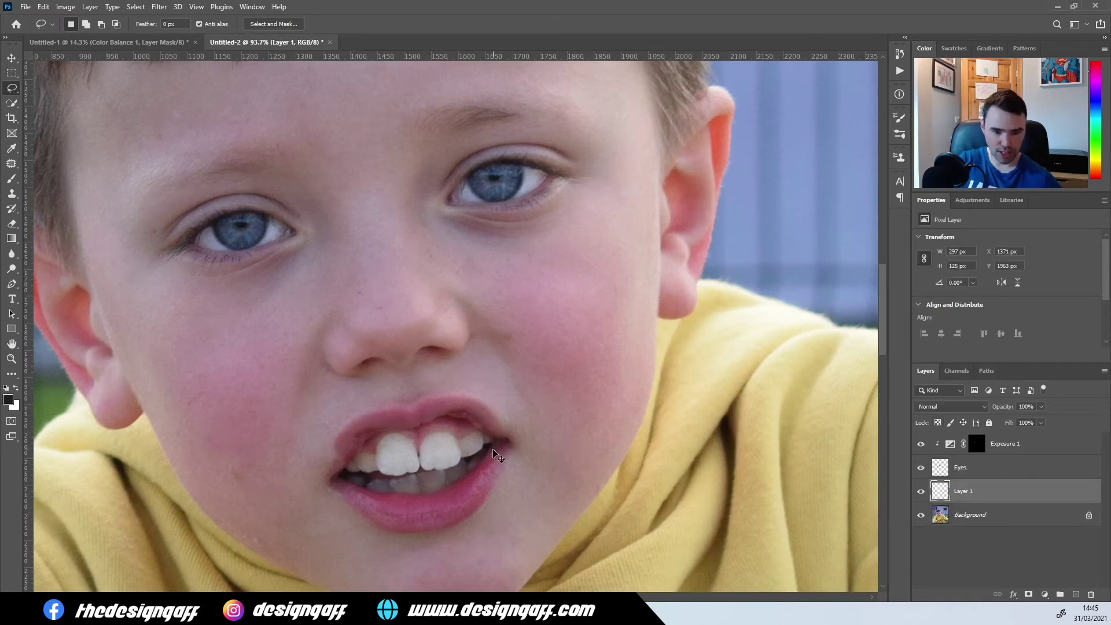
pyautogui.doubleClick(964, 491)
pyautogui.write('Teeth')
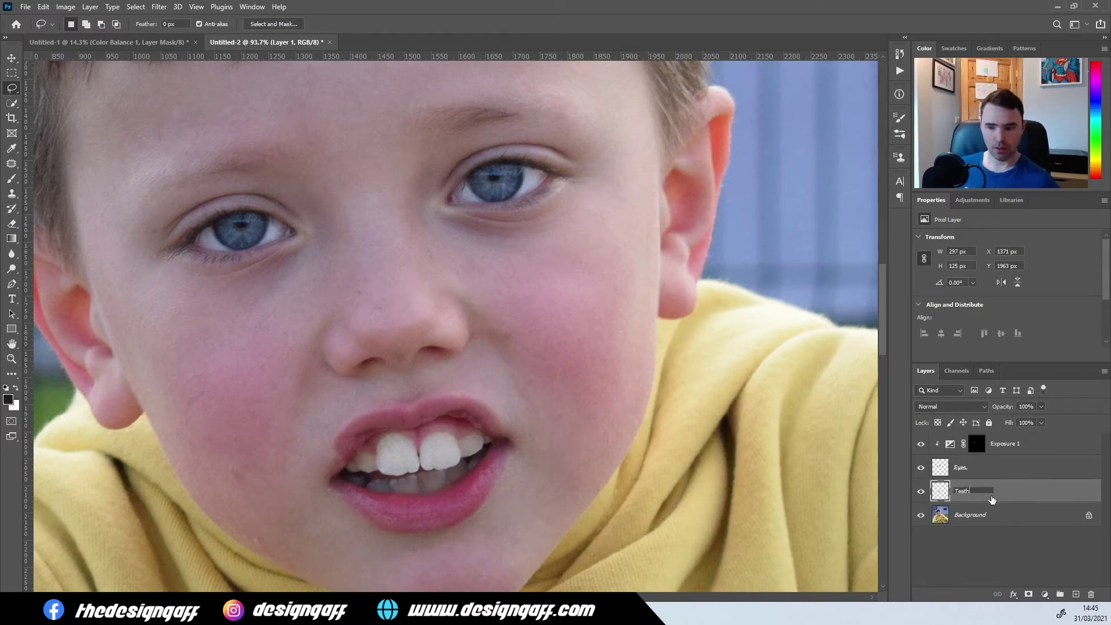
pyautogui.press('Return')
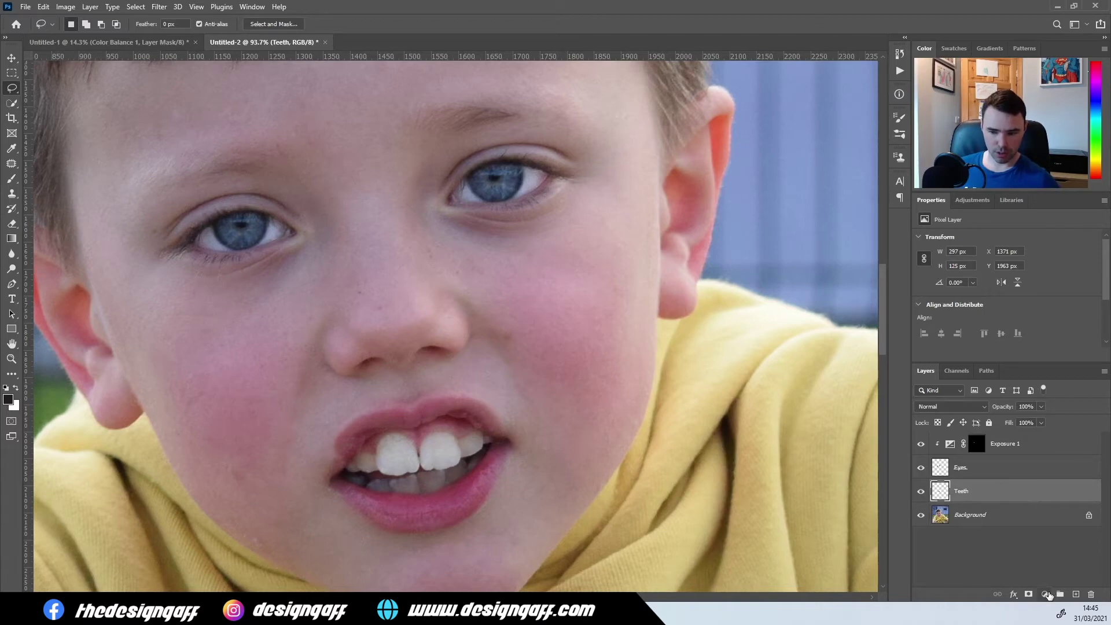
# Add an Exposure adjustment layer clipped to the Teeth layer and set its exposure to +0.47
pyautogui.click(1044, 594)
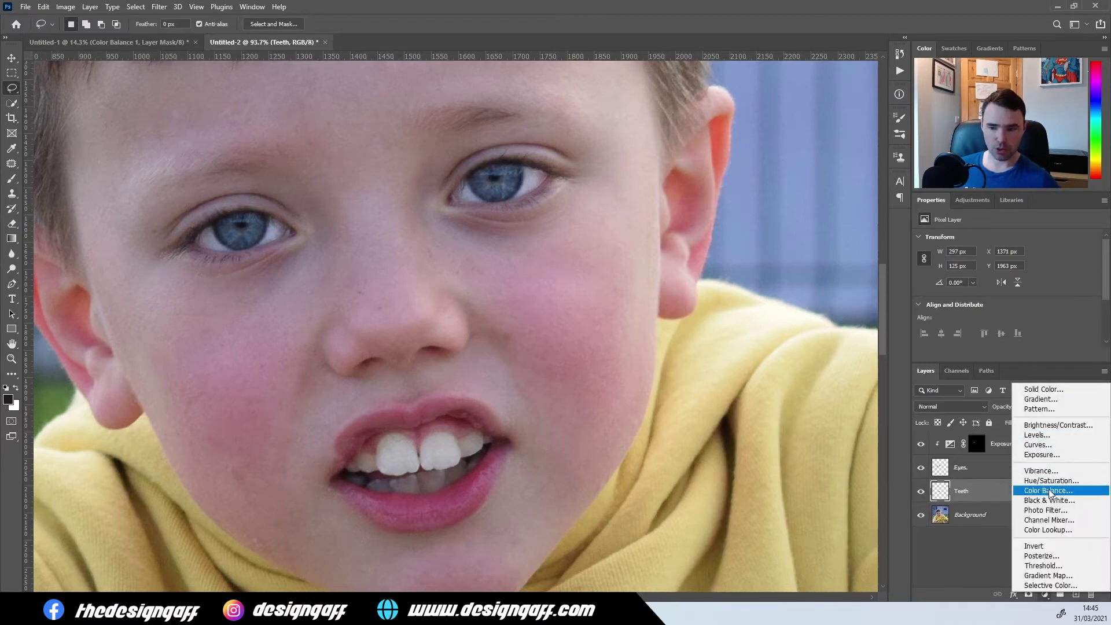
pyautogui.click(1041, 455)
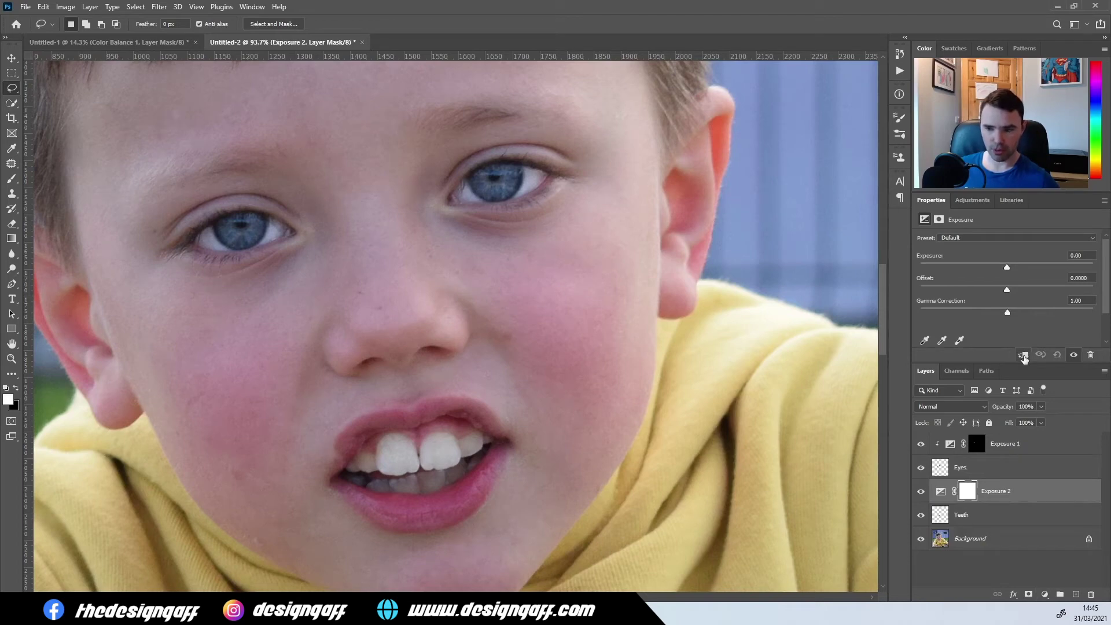
pyautogui.click(1024, 355)
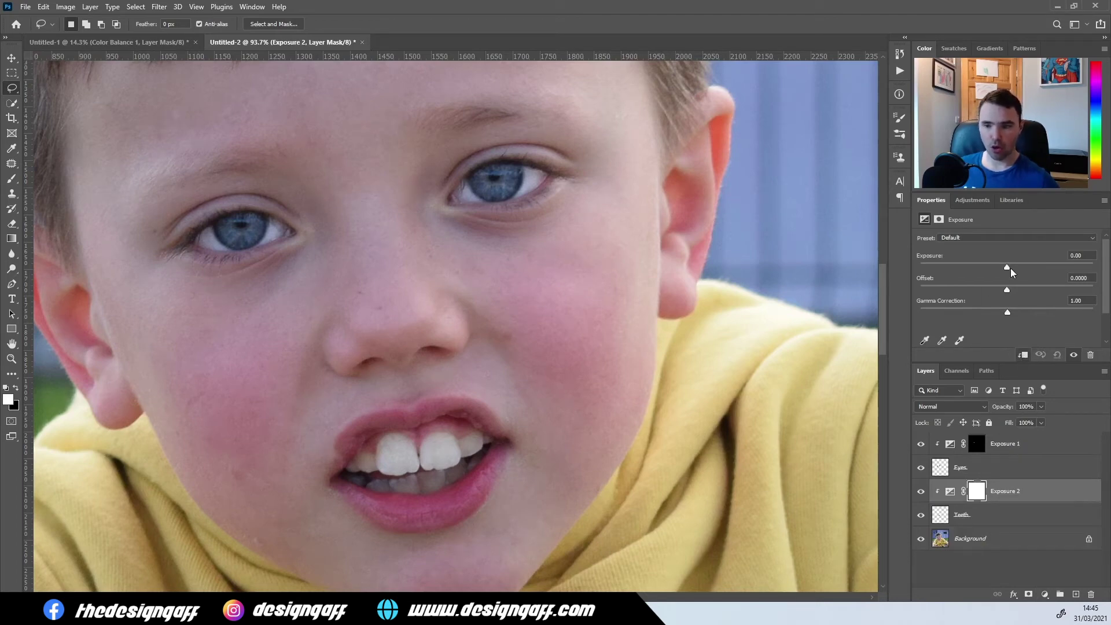
pyautogui.moveTo(1007, 267)
pyautogui.mouseDown()
pyautogui.moveTo(1029, 266)
pyautogui.moveTo(1009, 269)
pyautogui.mouseUp()
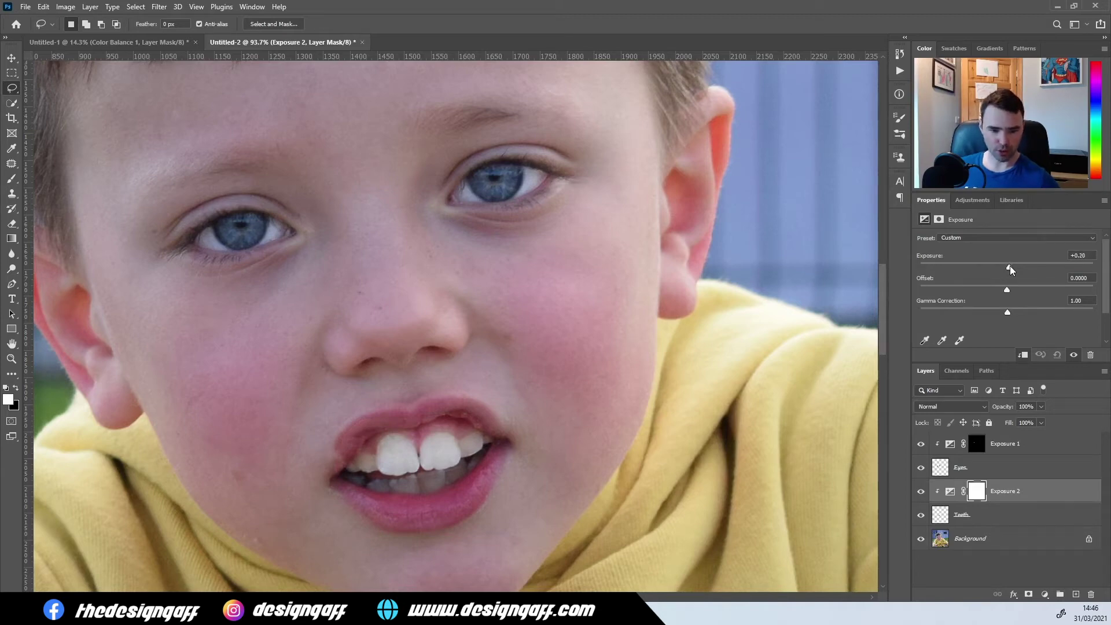
pyautogui.moveTo(1011, 270); pyautogui.dragTo(1013, 270)
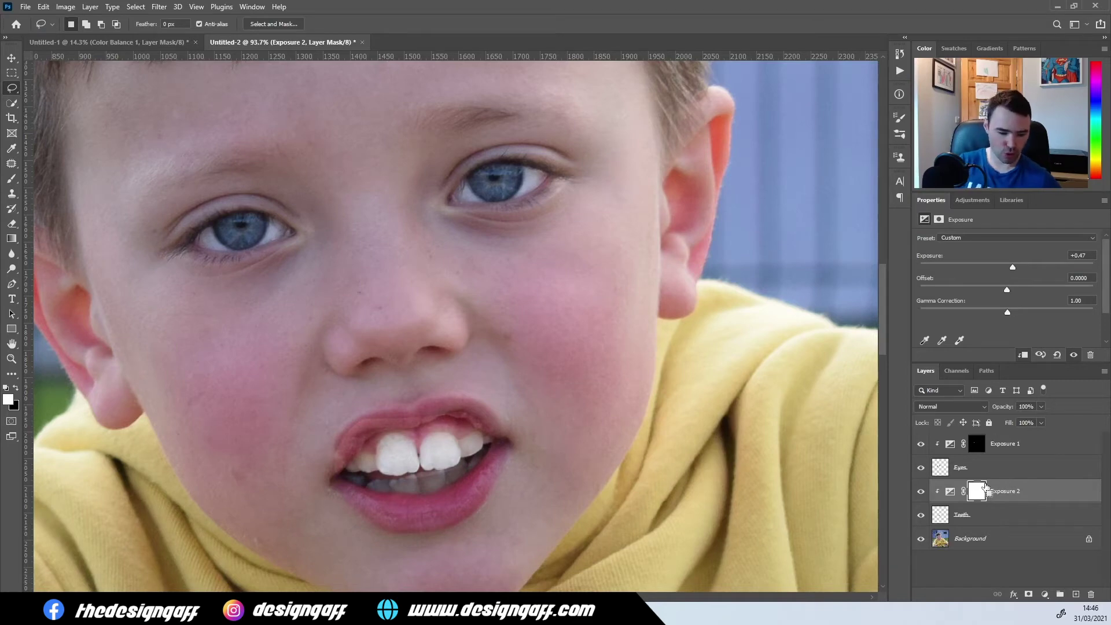
# Invert the teeth Exposure layer's mask to black and paint the teeth in white at 46% opacity, reducing the brush size to 30
pyautogui.hotkey('ctrl', 'i')
pyautogui.press('b')
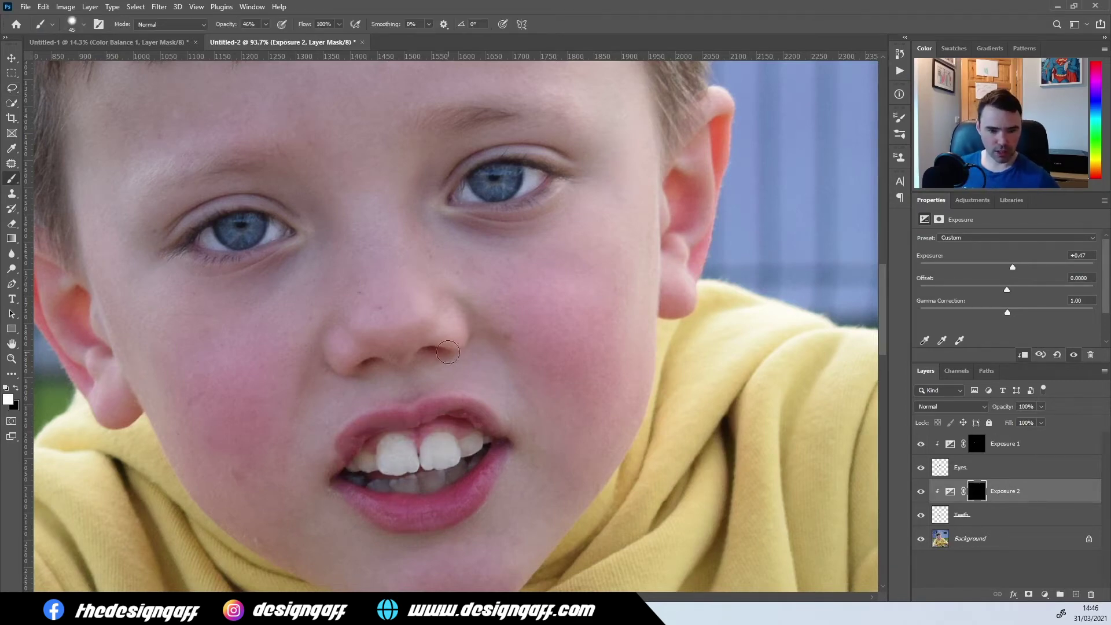
pyautogui.moveTo(436, 448)
pyautogui.mouseDown()
pyautogui.moveTo(446, 454)
pyautogui.moveTo(389, 463)
pyautogui.moveTo(395, 448)
pyautogui.moveTo(468, 448)
pyautogui.mouseUp()
pyautogui.press('[')
pyautogui.press('[')
pyautogui.press('[')
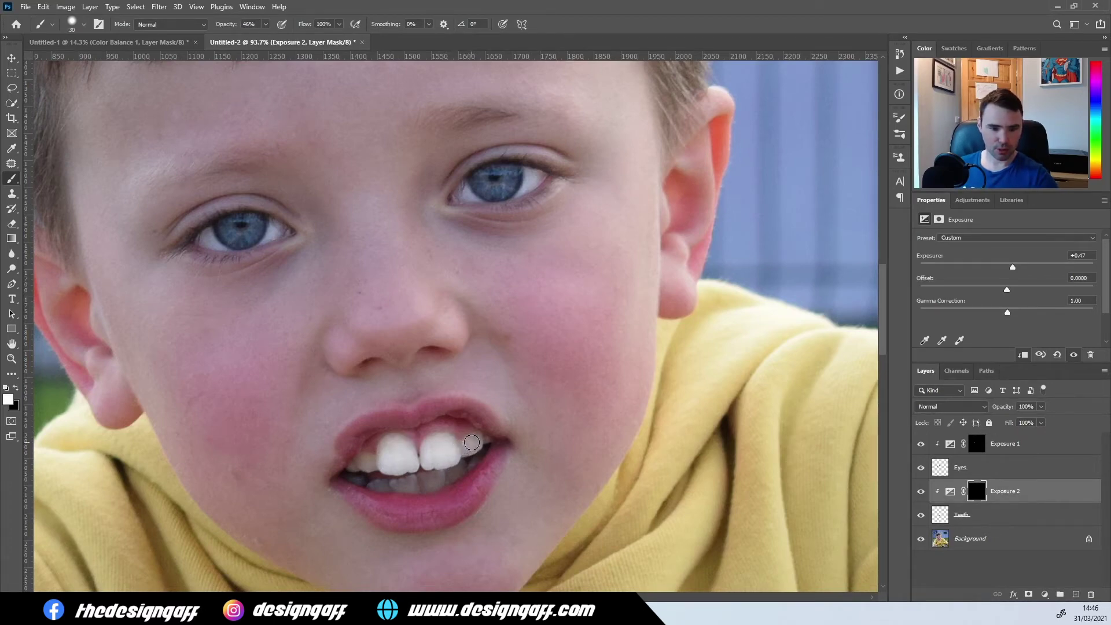
pyautogui.moveTo(376, 461)
pyautogui.mouseDown()
pyautogui.moveTo(413, 462)
pyautogui.moveTo(398, 463)
pyautogui.moveTo(394, 443)
pyautogui.moveTo(386, 451)
pyautogui.moveTo(422, 457)
pyautogui.moveTo(452, 455)
pyautogui.mouseUp()
pyautogui.scroll(-6, 480, 475)
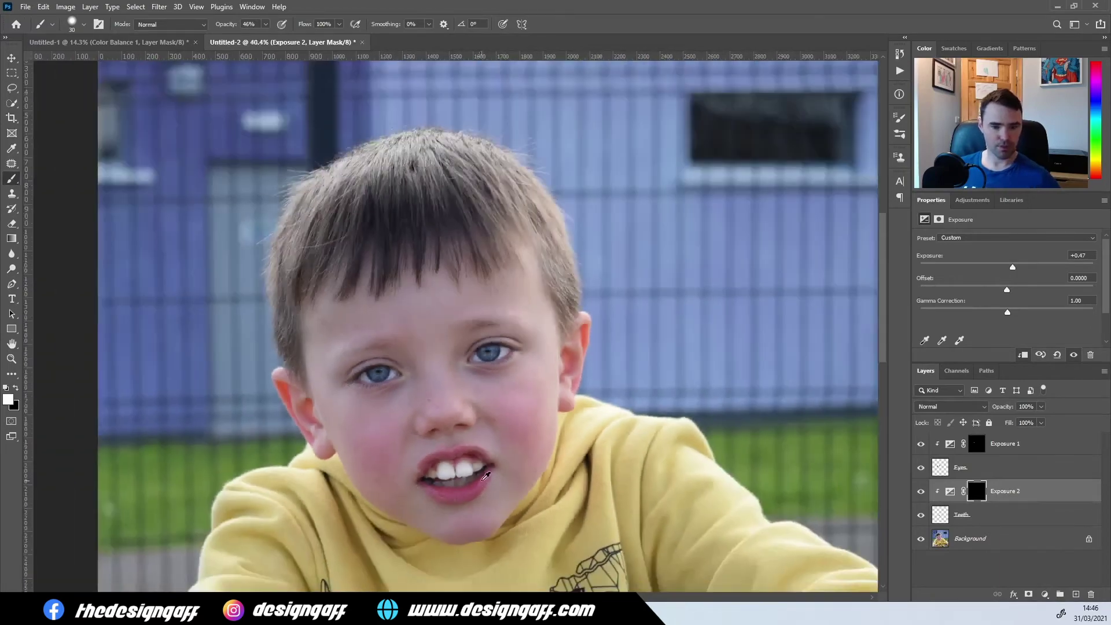
# Compare the teeth with and without their Exposure adjustment and lower that adjustment layer's opacity to 61%
pyautogui.scroll(7, 426, 471)
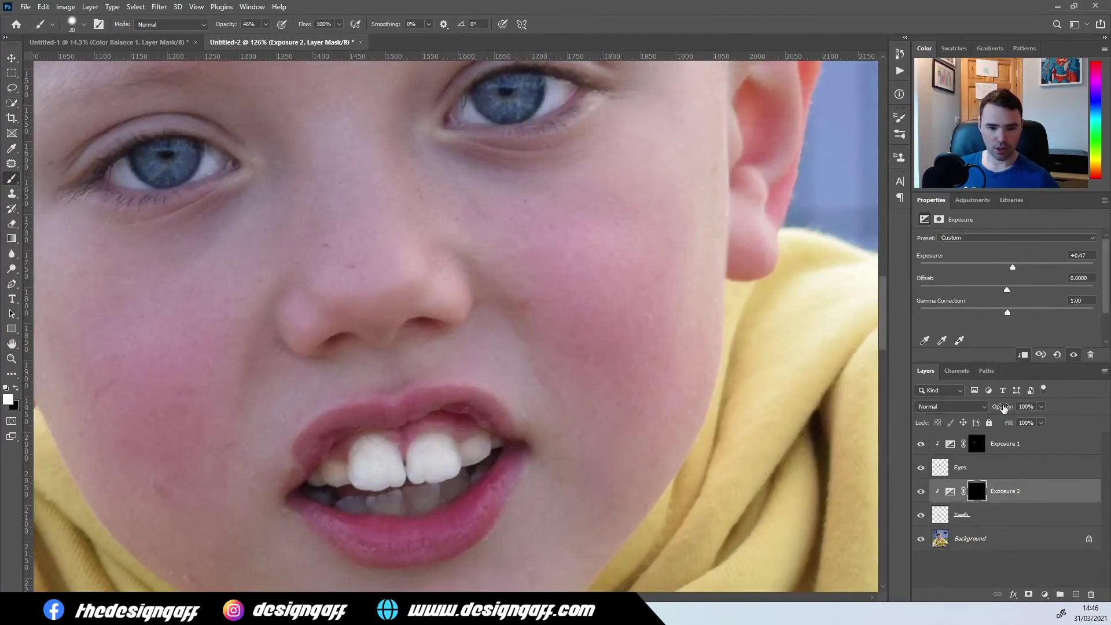
pyautogui.moveTo(1002, 408); pyautogui.dragTo(987, 409)
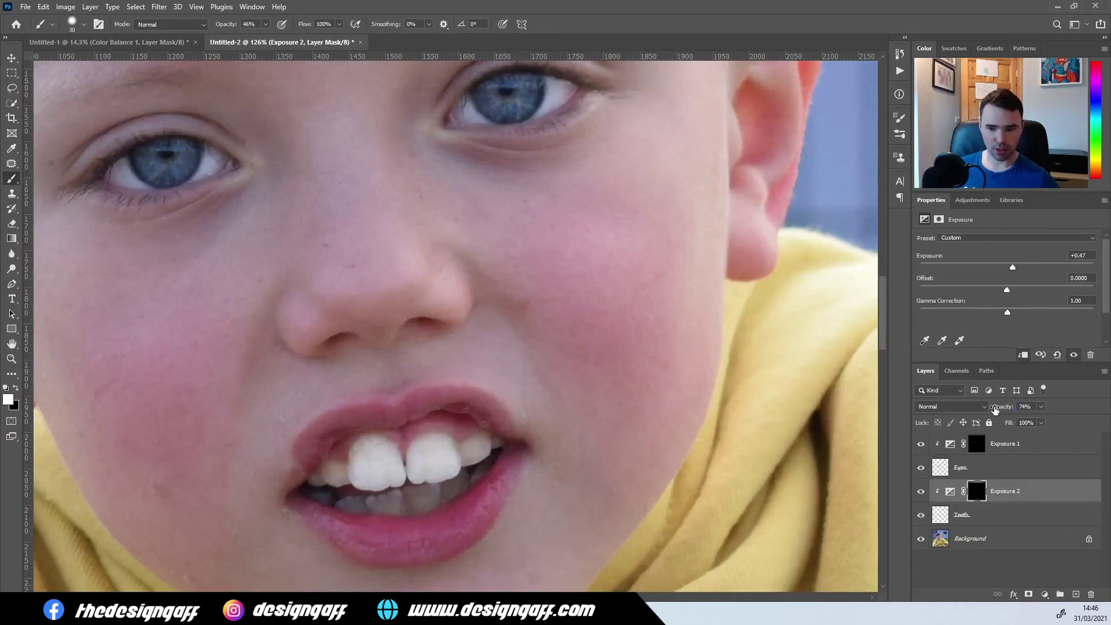
pyautogui.click(921, 492)
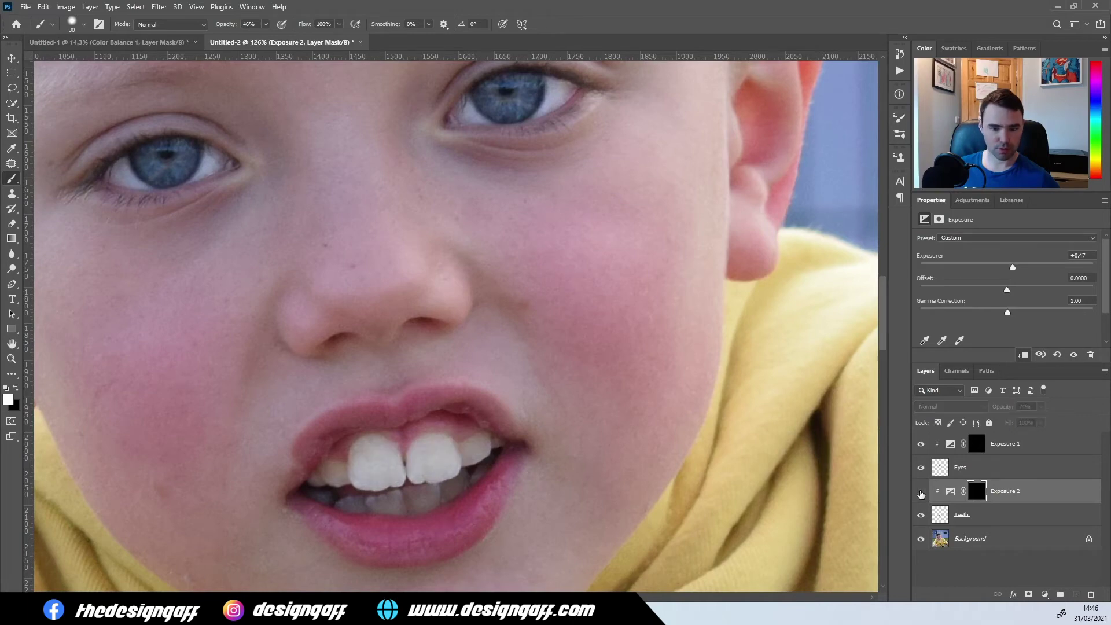
pyautogui.click(921, 492)
pyautogui.scroll(-8, 466, 449)
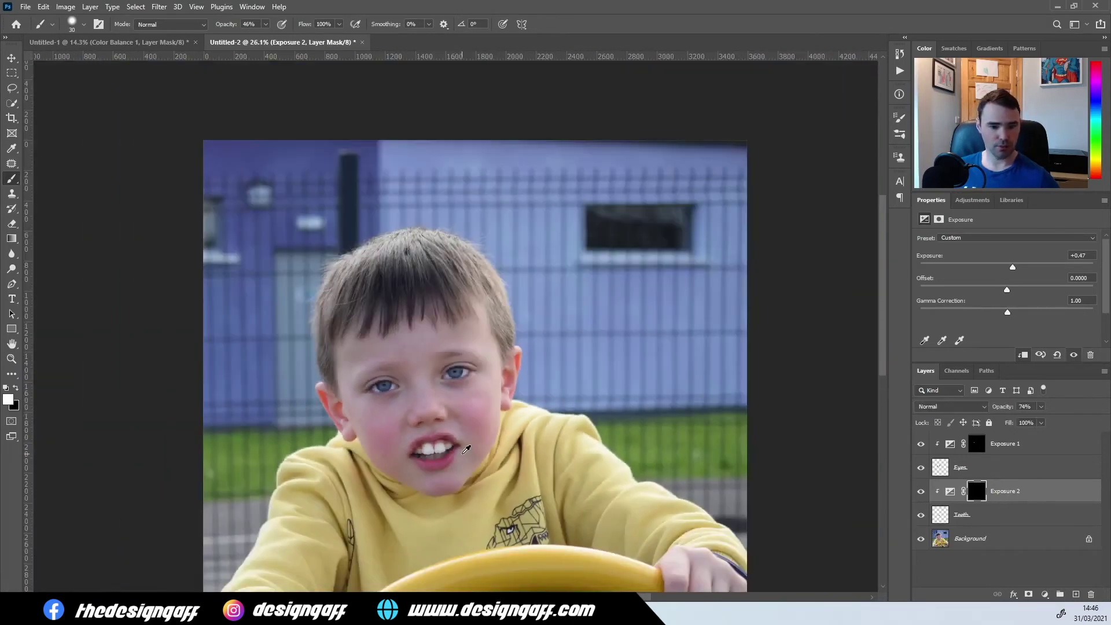
pyautogui.scroll(-3, 466, 449)
pyautogui.scroll(2, 394, 322)
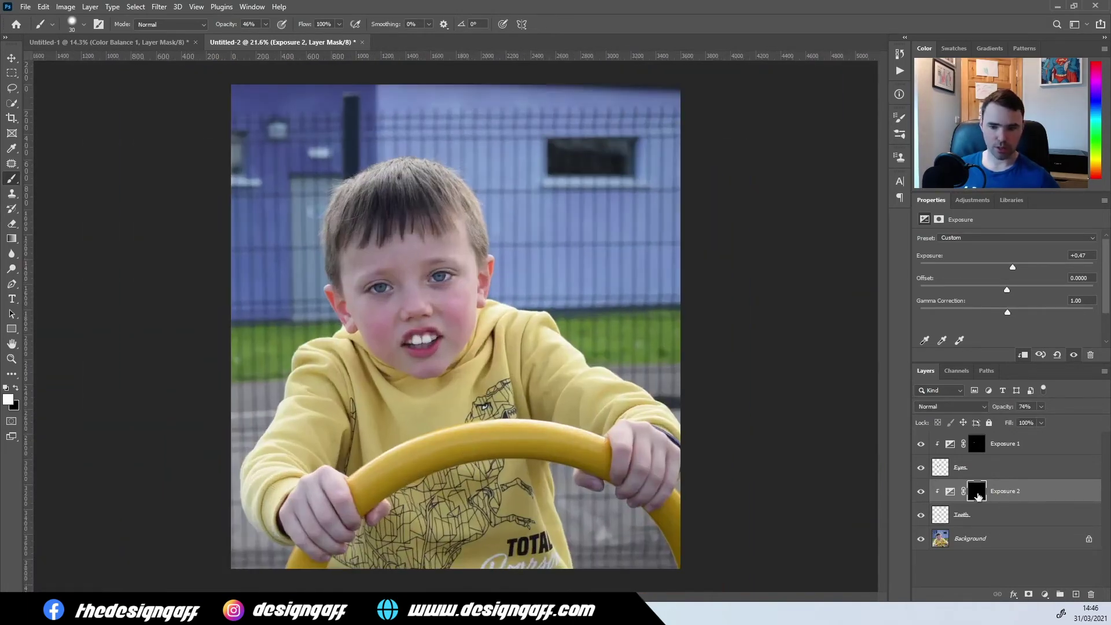
pyautogui.click(950, 492)
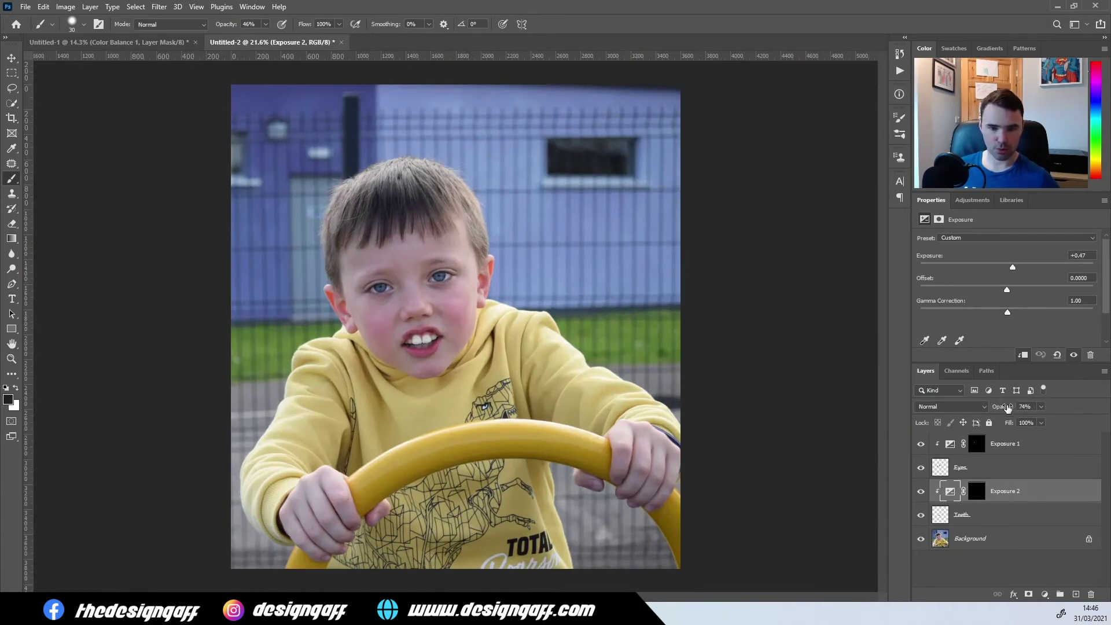
pyautogui.moveTo(1008, 408); pyautogui.dragTo(999, 410)
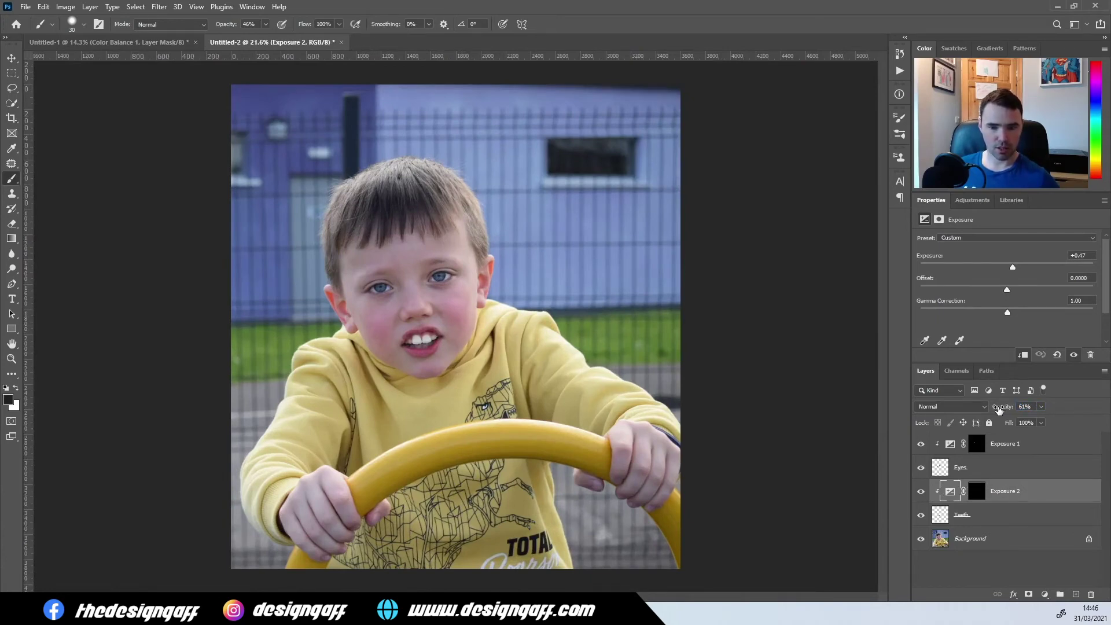
# Duplicate the Eyes layer and place the copy above the Exposure 1 adjustment at the top of the layer stack
pyautogui.click(920, 444)
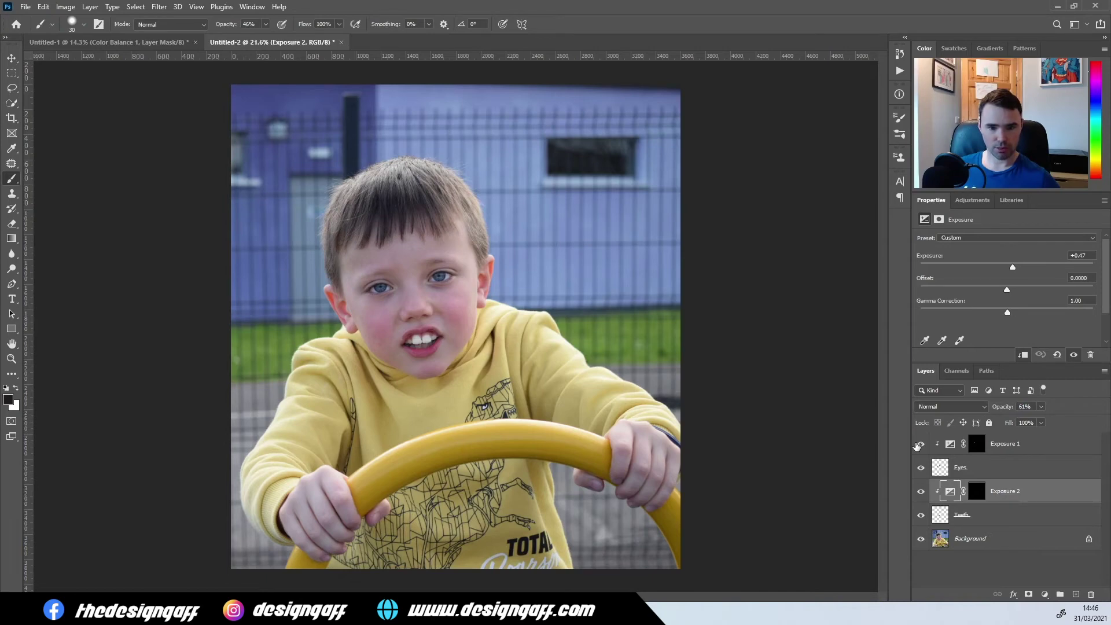
pyautogui.scroll(3, 385, 255)
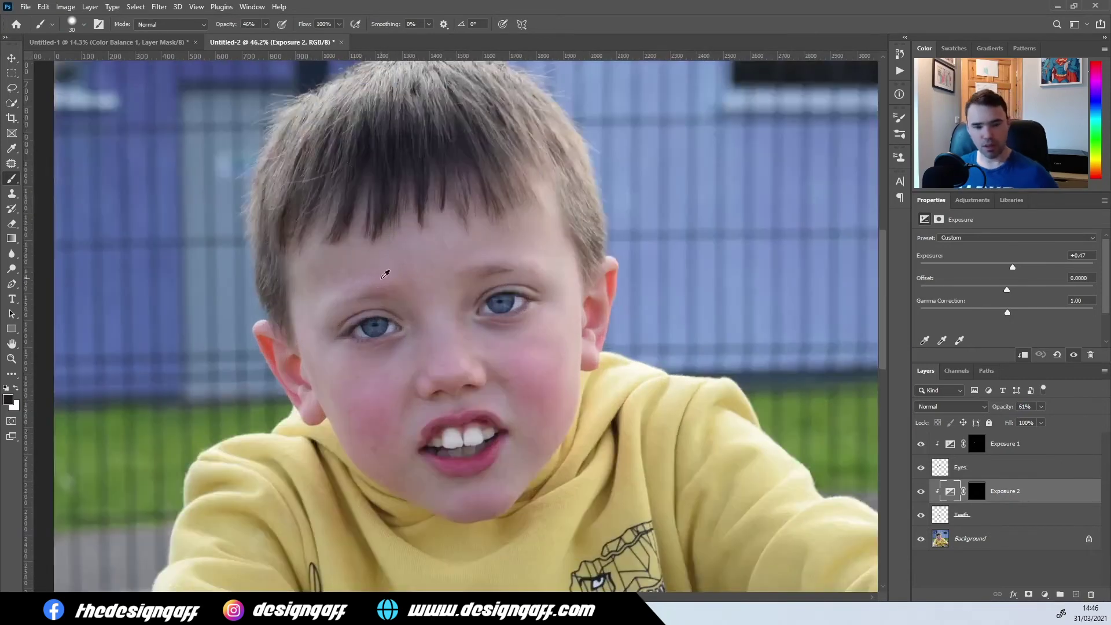
pyautogui.click(12, 58)
pyautogui.scroll(2, 389, 265)
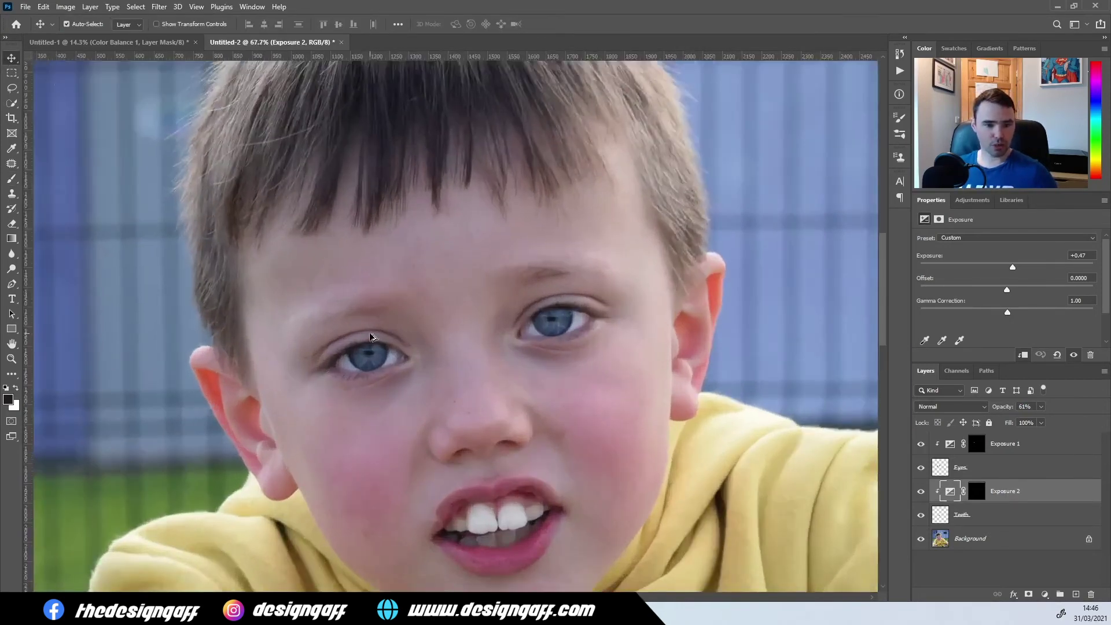
pyautogui.scroll(2, 379, 396)
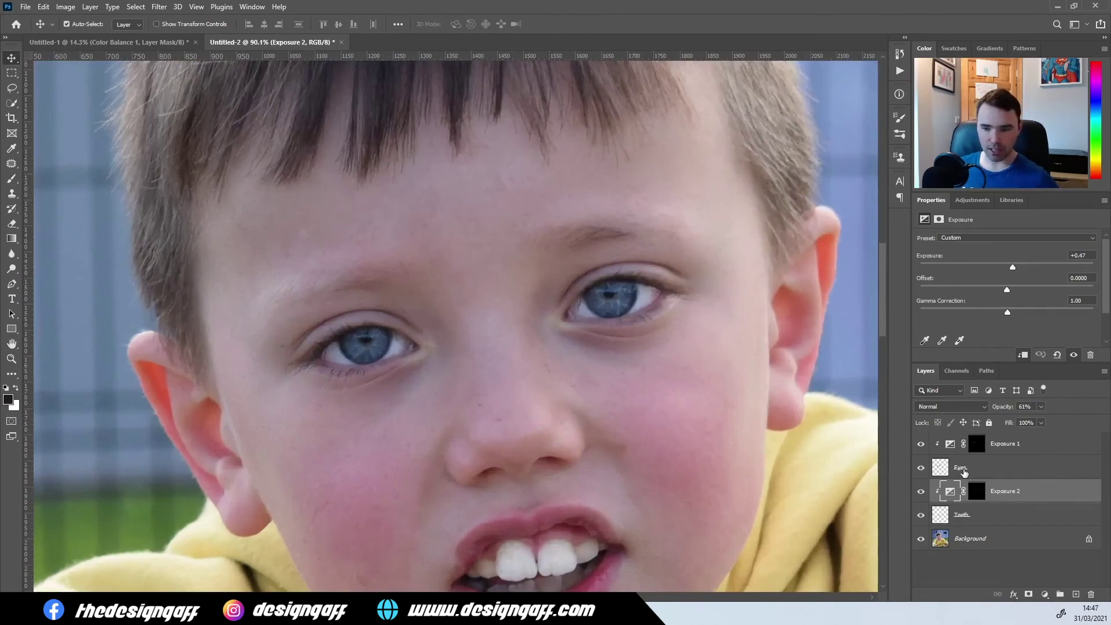
pyautogui.click(949, 469)
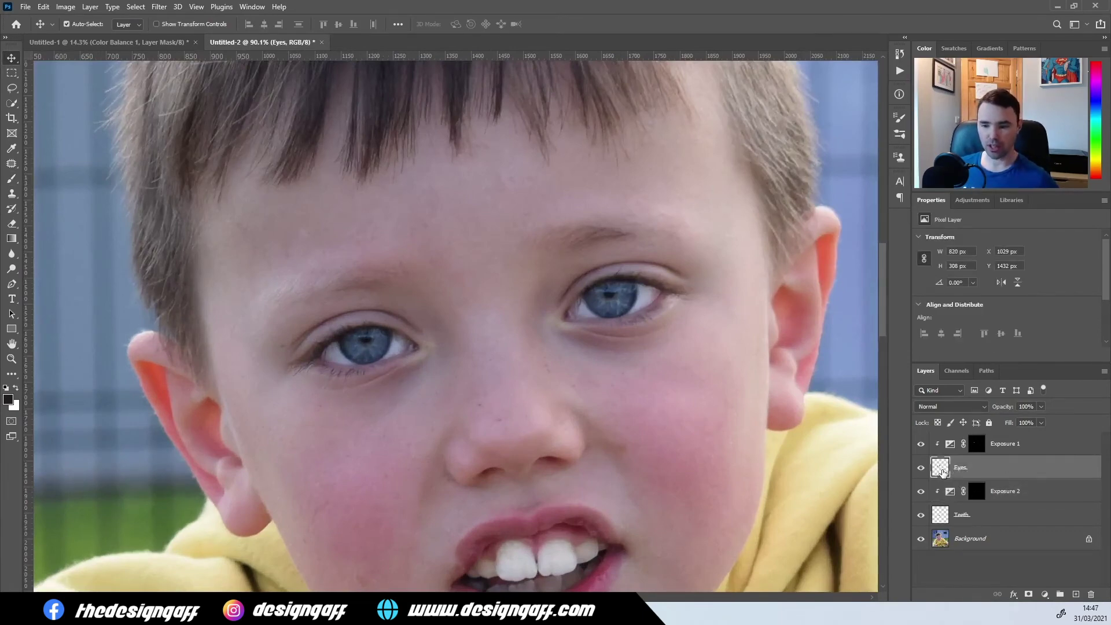
pyautogui.moveTo(939, 468); pyautogui.dragTo(947, 441)
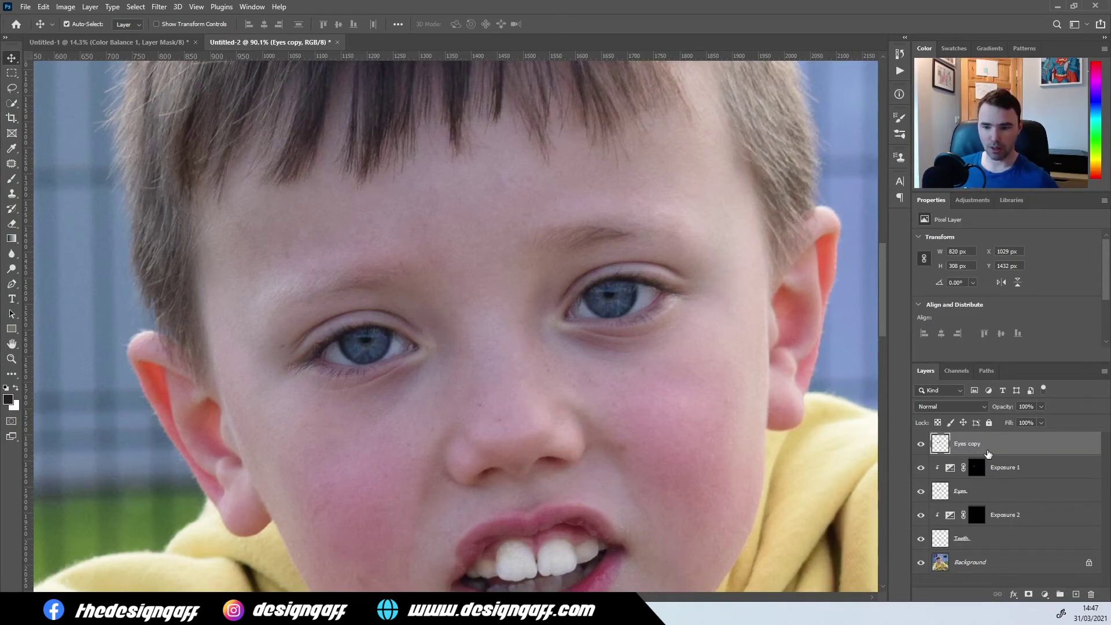
# Apply a High Pass filter with a radius of 5.4 pixels to the Eyes copy layer
pyautogui.click(159, 7)
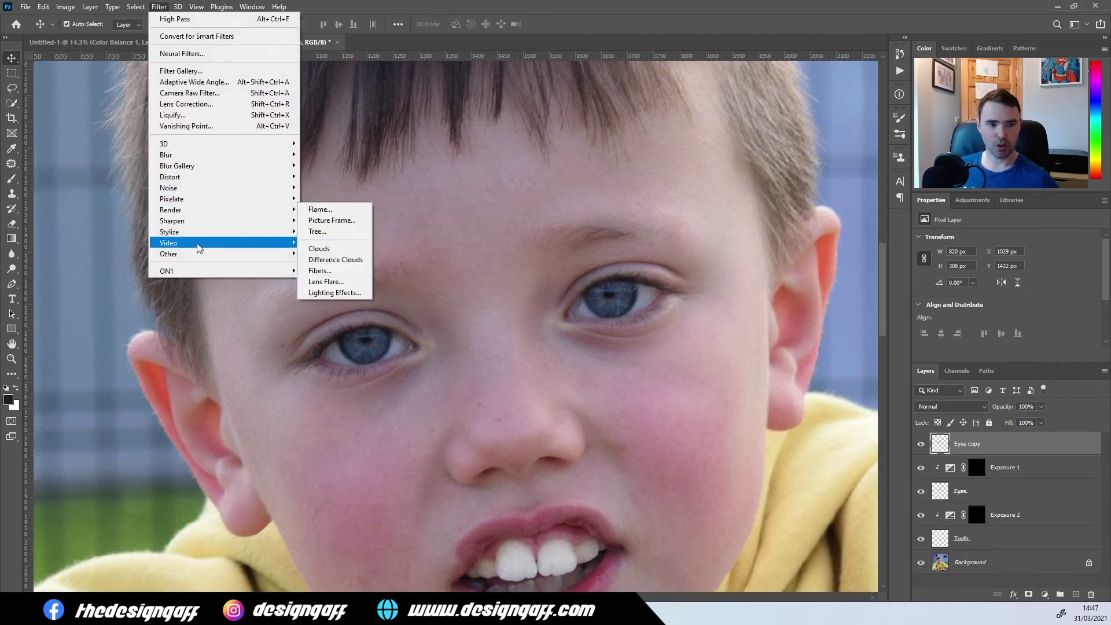
pyautogui.moveTo(225, 257)
pyautogui.click(324, 263)
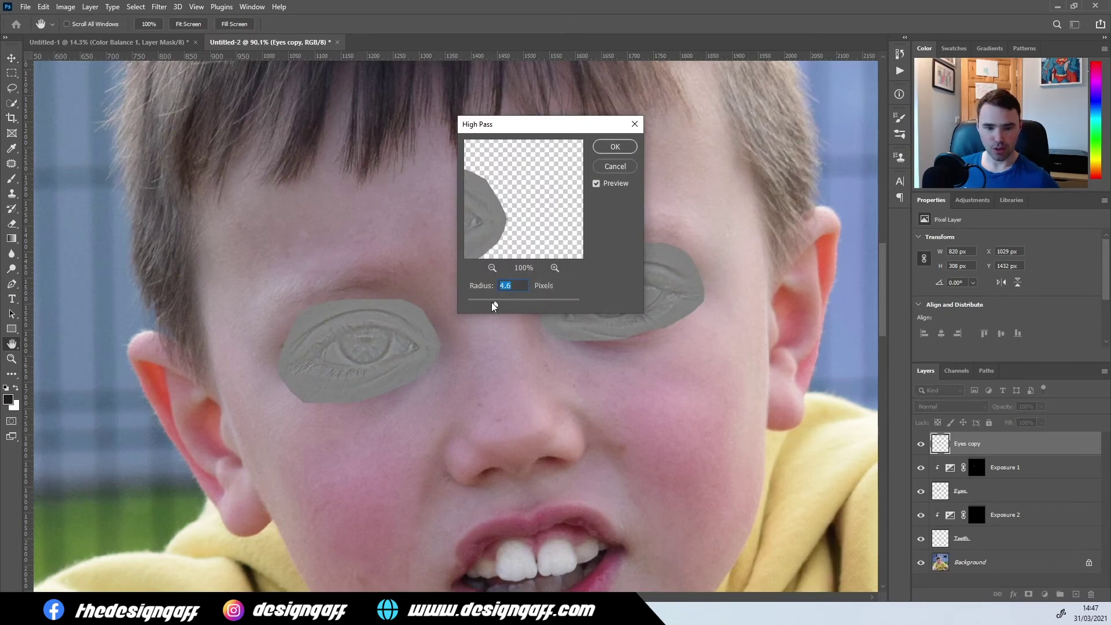
pyautogui.moveTo(493, 306)
pyautogui.mouseDown()
pyautogui.moveTo(484, 308)
pyautogui.moveTo(501, 307)
pyautogui.mouseUp()
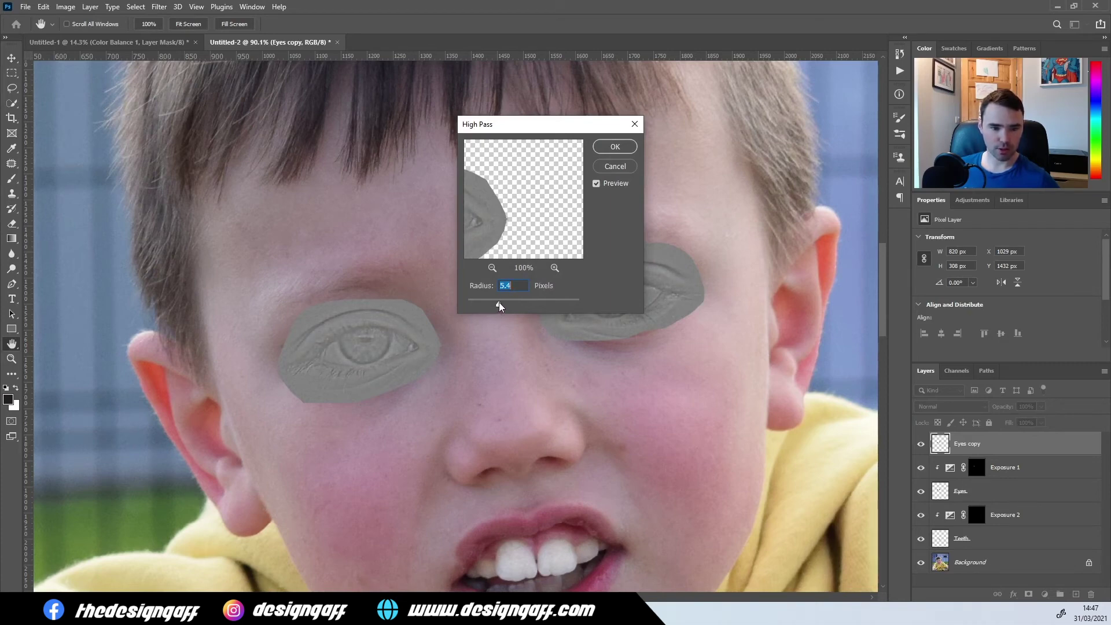
pyautogui.click(615, 147)
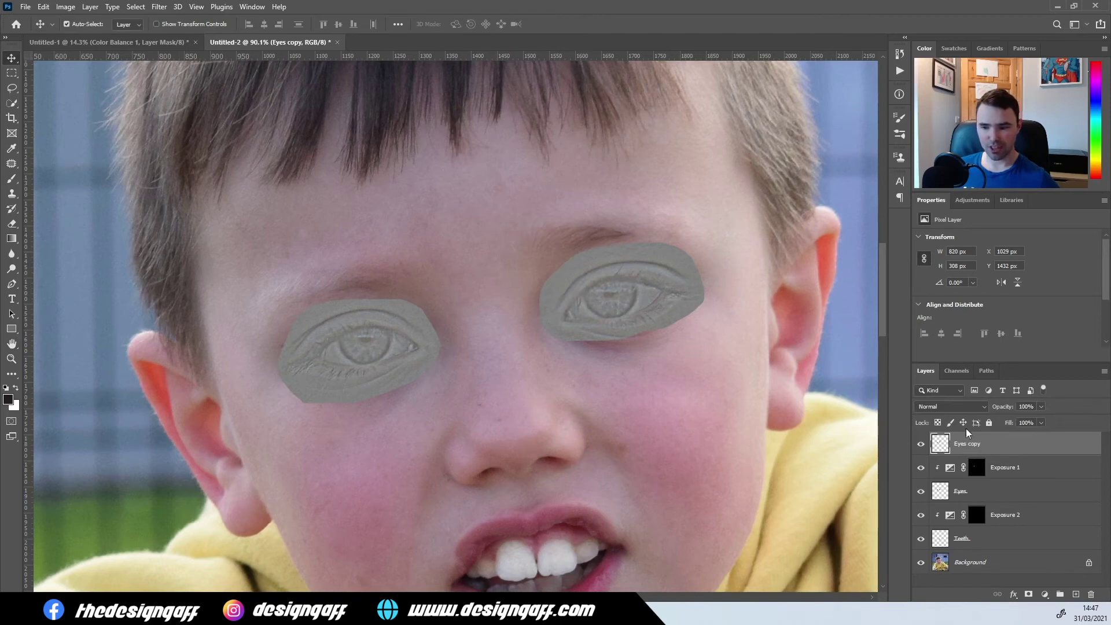
# Set the Eyes copy layer's blend mode to Soft Light and compare the eyes with and without it
pyautogui.click(955, 408)
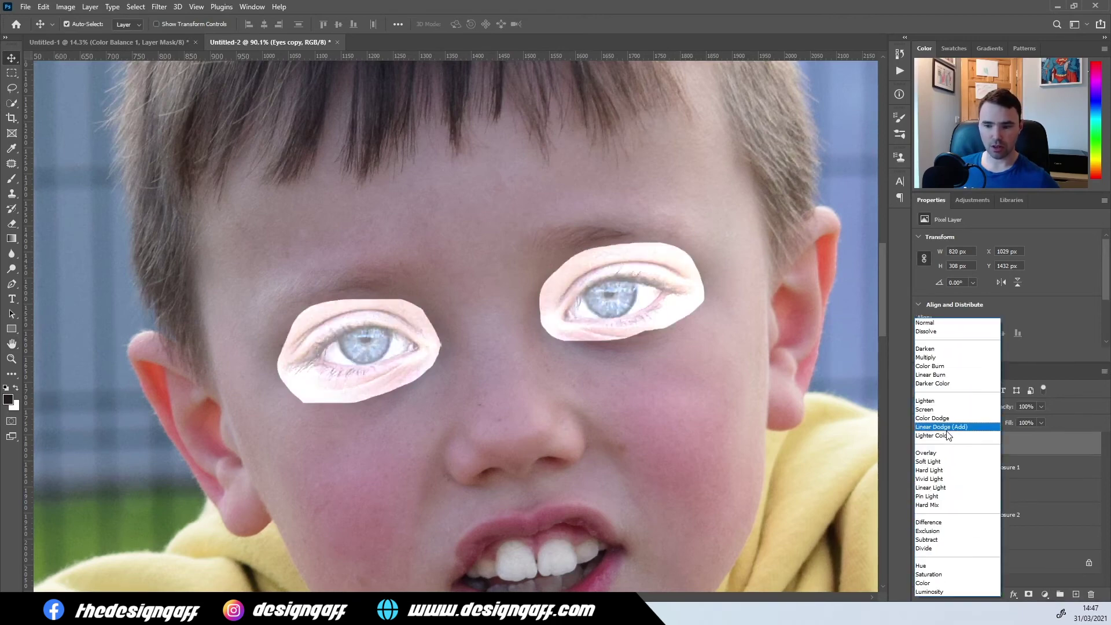
pyautogui.click(940, 463)
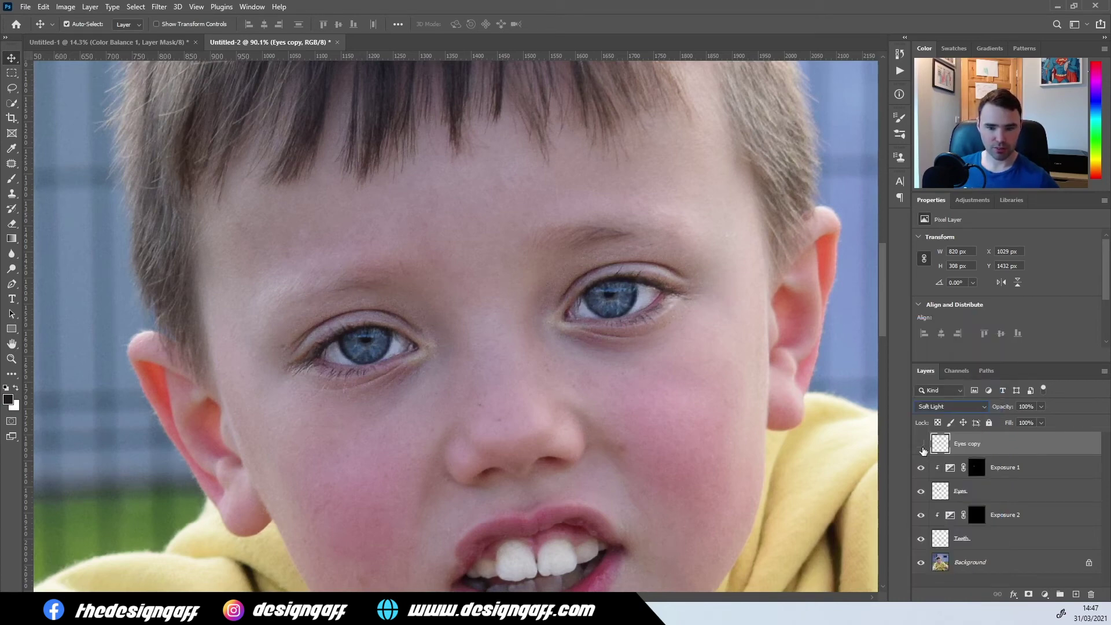
pyautogui.click(921, 448)
pyautogui.click(922, 445)
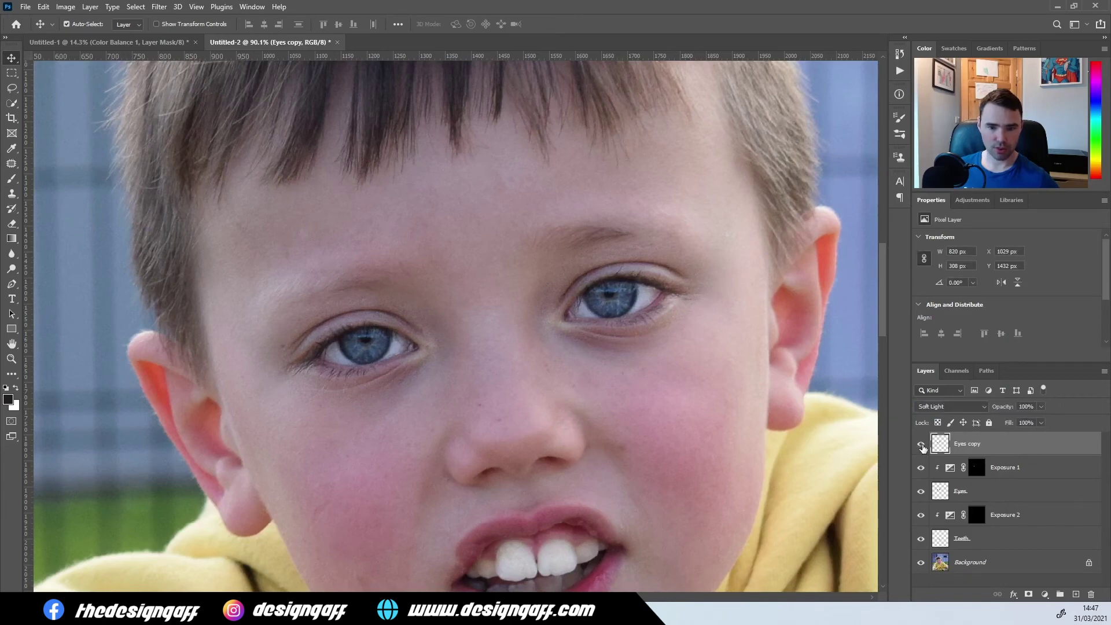
pyautogui.click(921, 446)
pyautogui.click(921, 446)
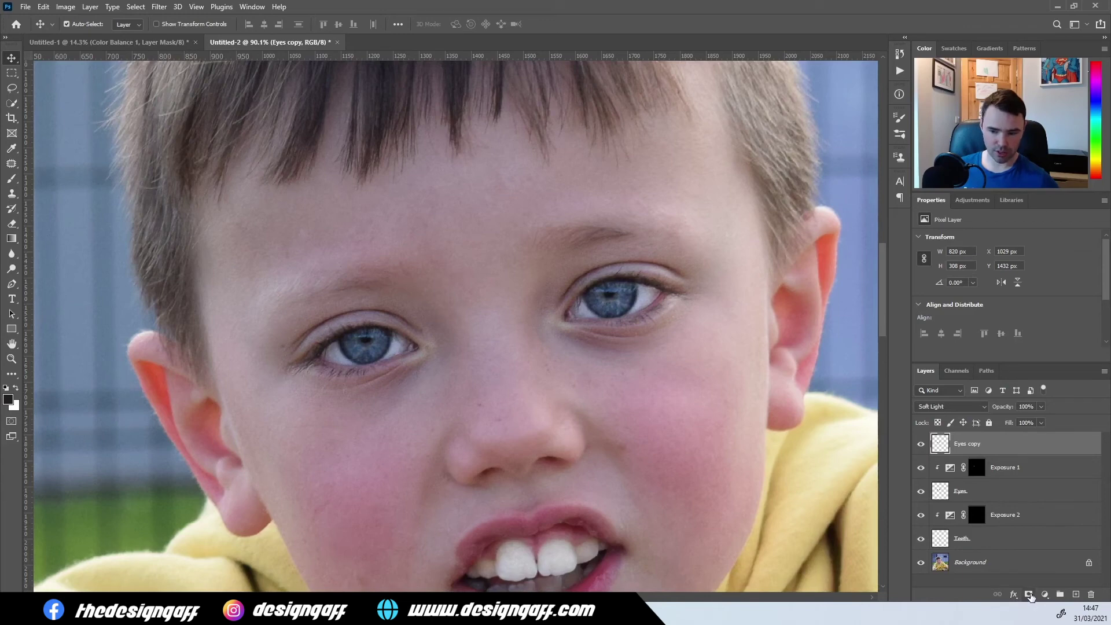
# Add a layer mask to Eyes copy, invert it to black and paint the eyes in white at 46% opacity
pyautogui.click(1029, 595)
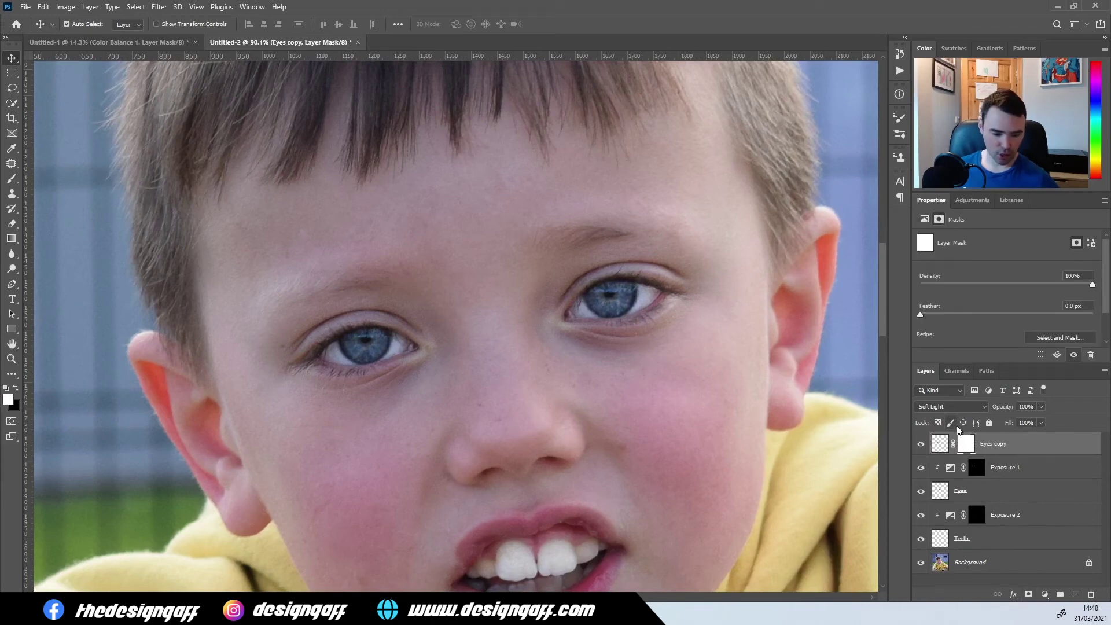
pyautogui.hotkey('ctrl', 'i')
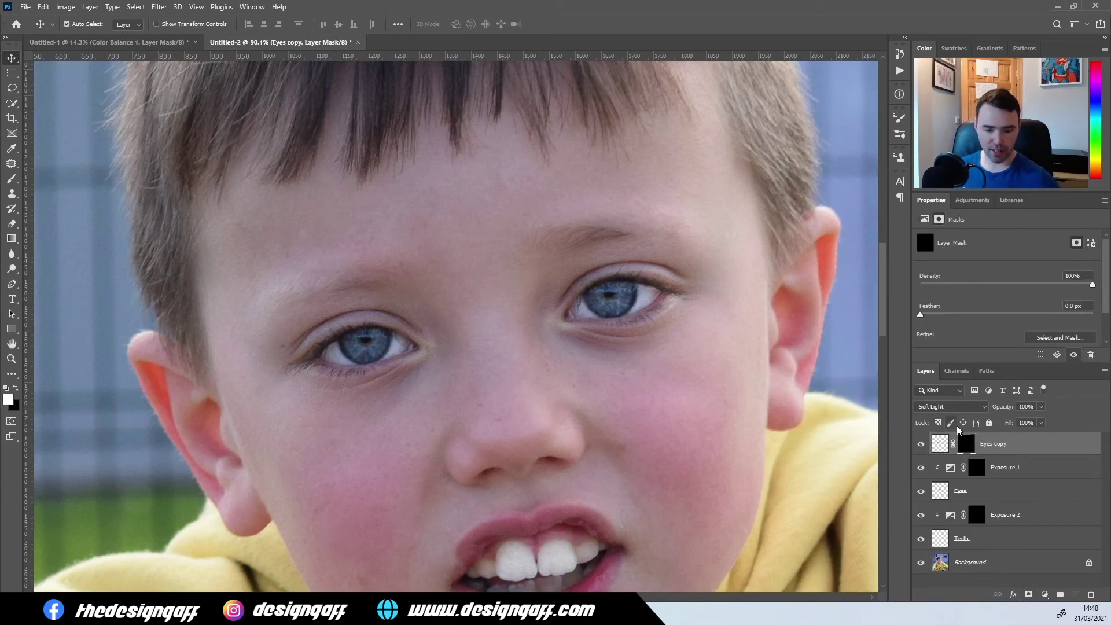
pyautogui.press('b')
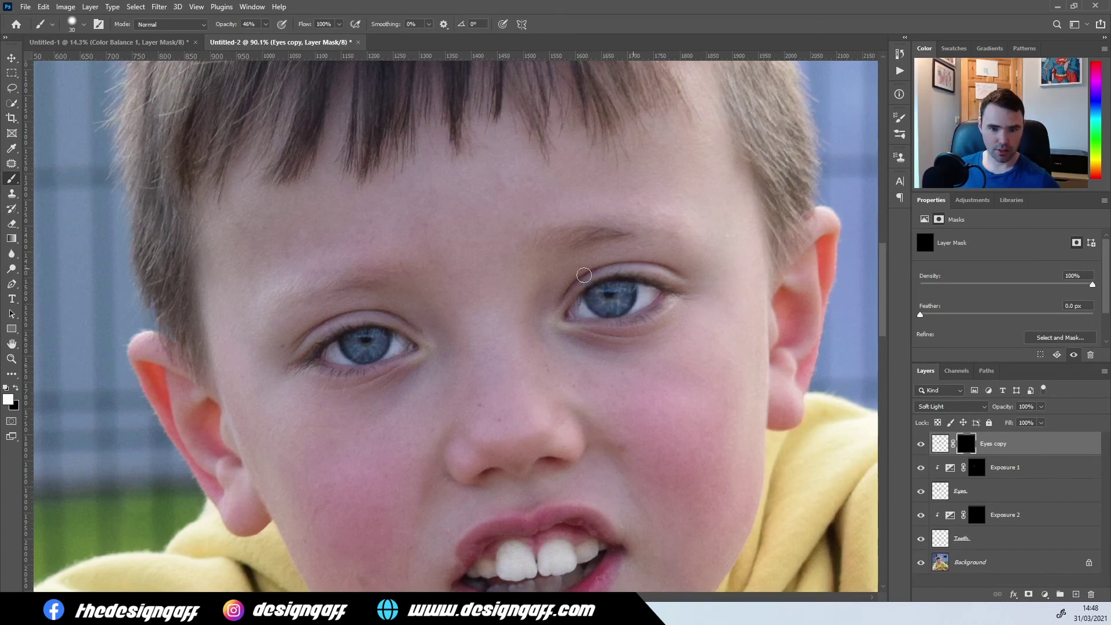
pyautogui.press('z')
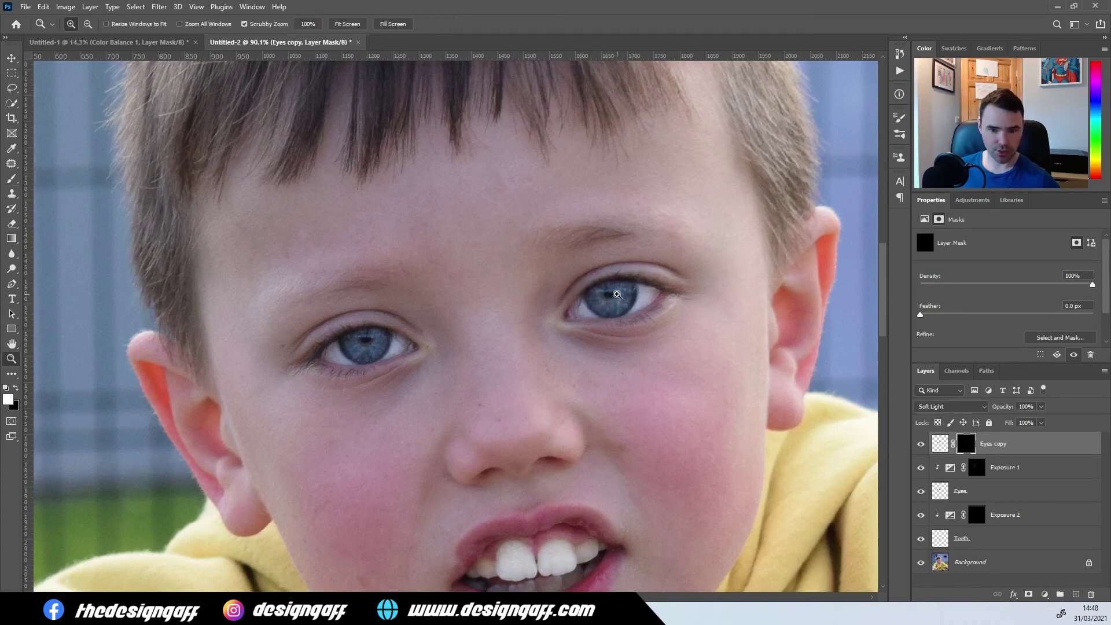
pyautogui.press('b')
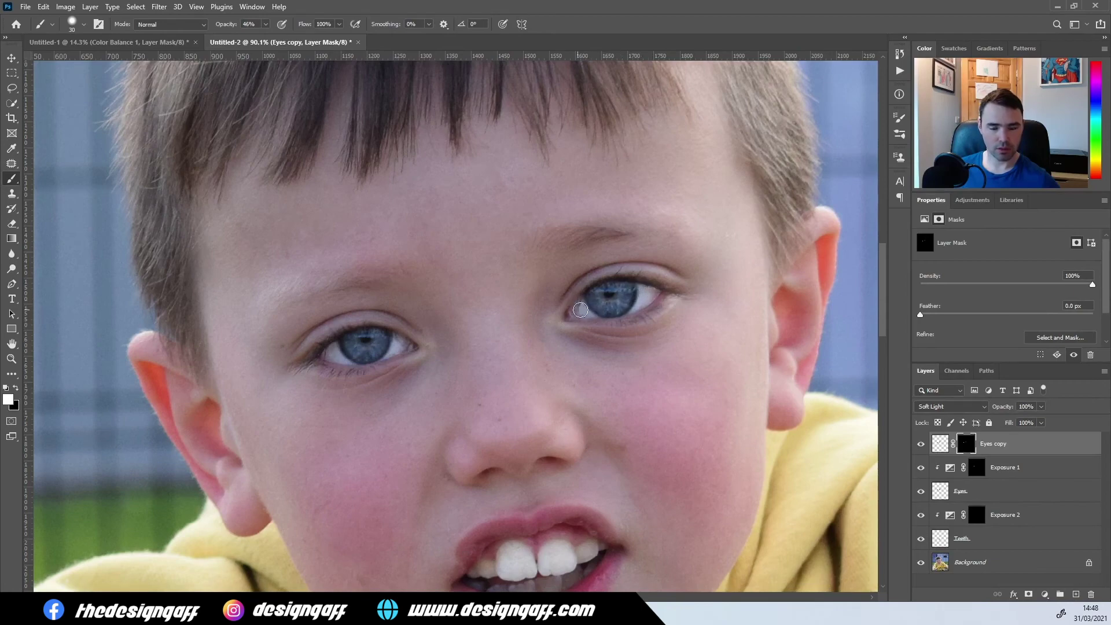
# Group all layers from Teeth up to Eyes copy and compare the portrait with and without the group
pyautogui.scroll(-4, 650, 421)
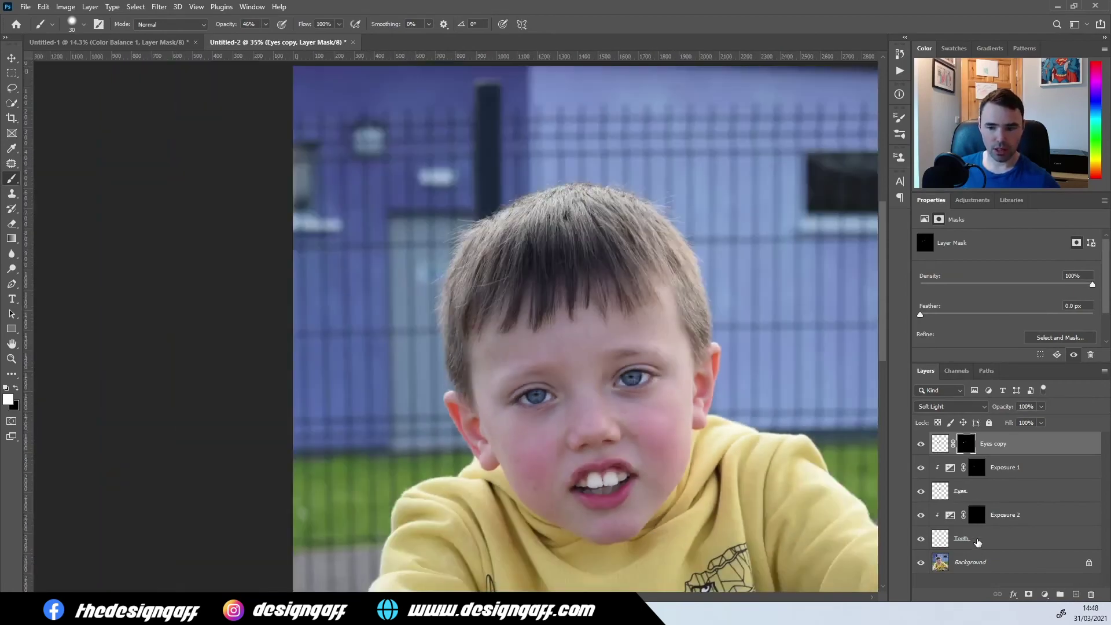
pyautogui.click(977, 542)
pyautogui.keyDown('shift'); pyautogui.click(1004, 445); pyautogui.keyUp('shift')
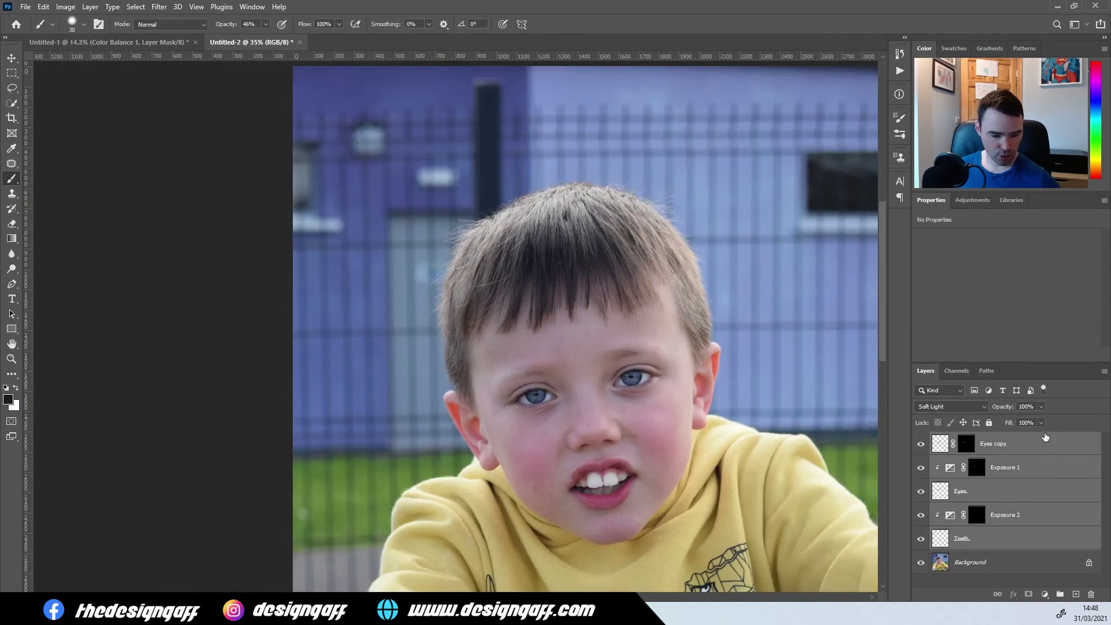
pyautogui.hotkey('ctrl', 'g')
pyautogui.click(920, 440)
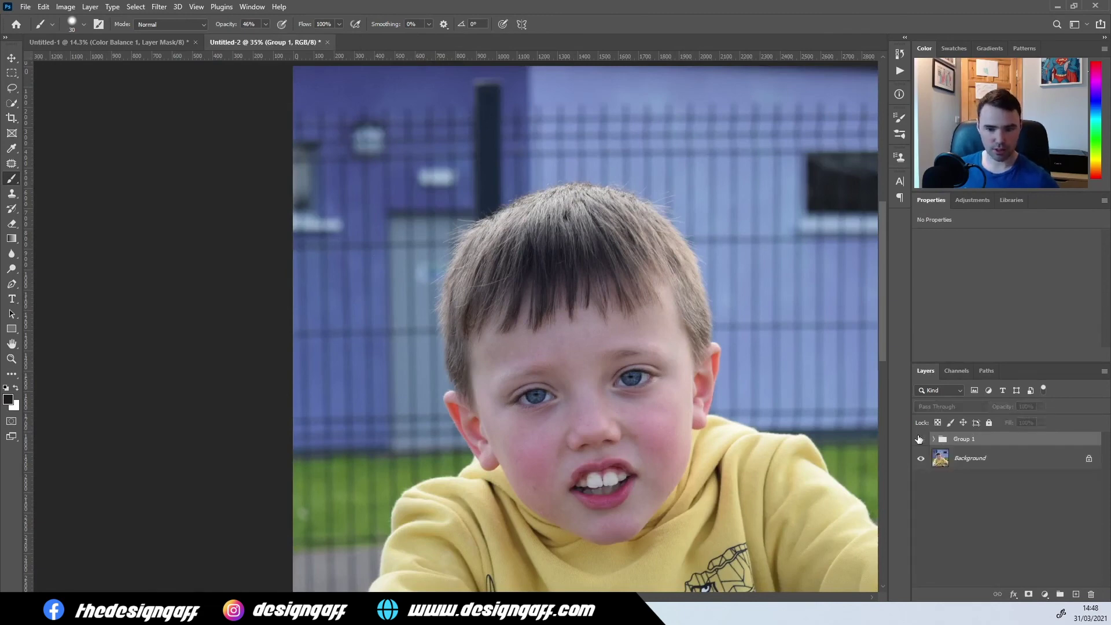
pyautogui.click(919, 439)
pyautogui.scroll(-3, 751, 476)
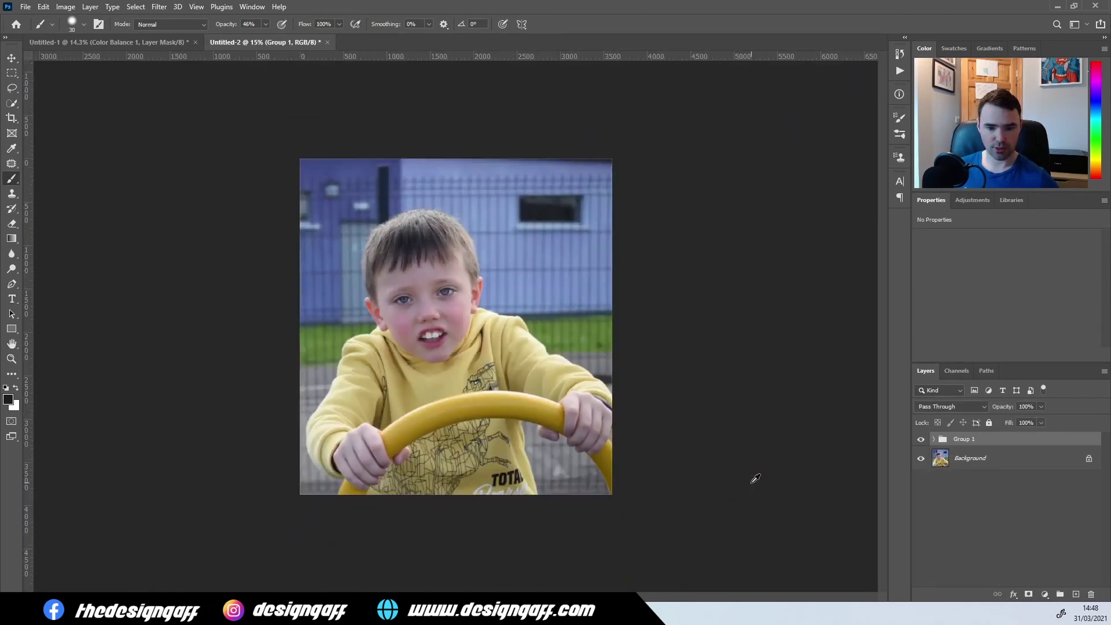
pyautogui.scroll(2, 888, 441)
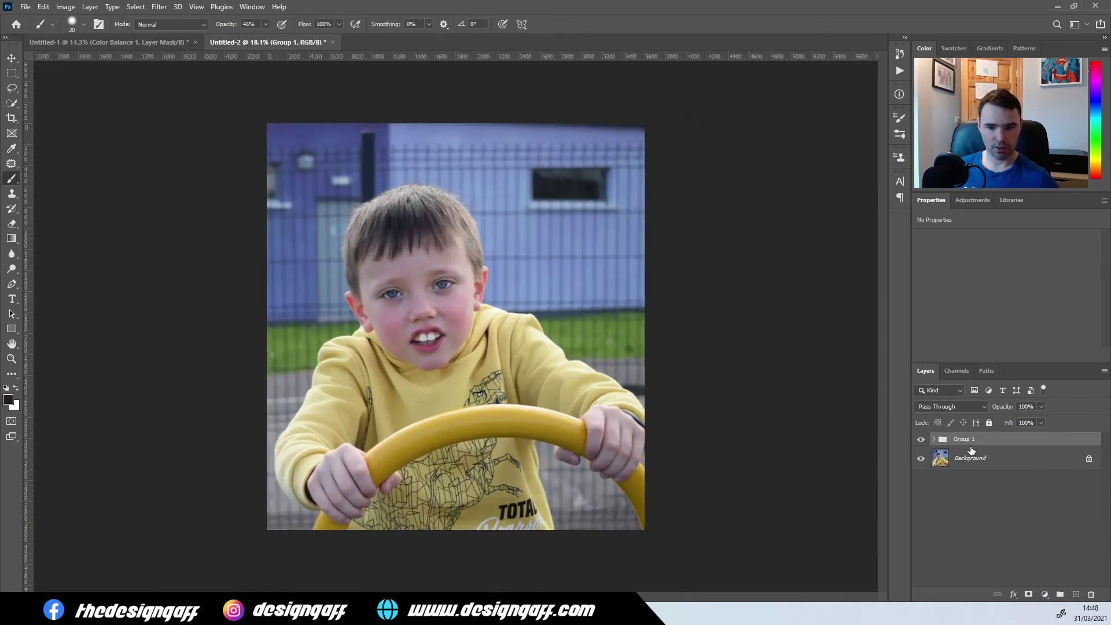
pyautogui.click(921, 440)
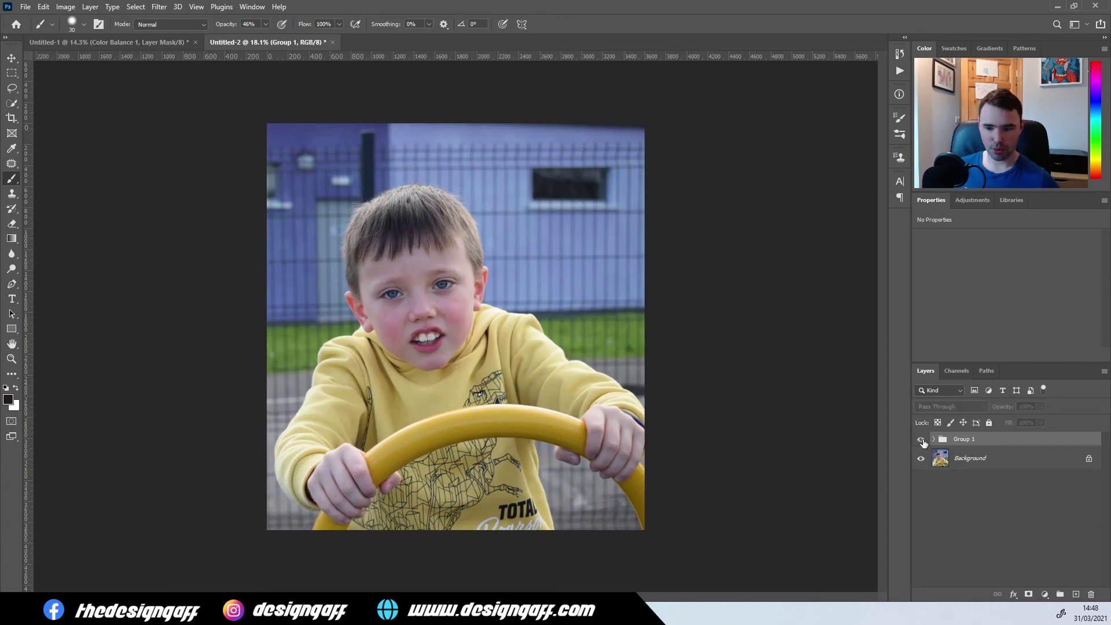
pyautogui.click(921, 440)
# Lower the opacity of the teeth's Exposure 2 adjustment inside the group to 39% and compare the teeth with and without it
pyautogui.click(934, 439)
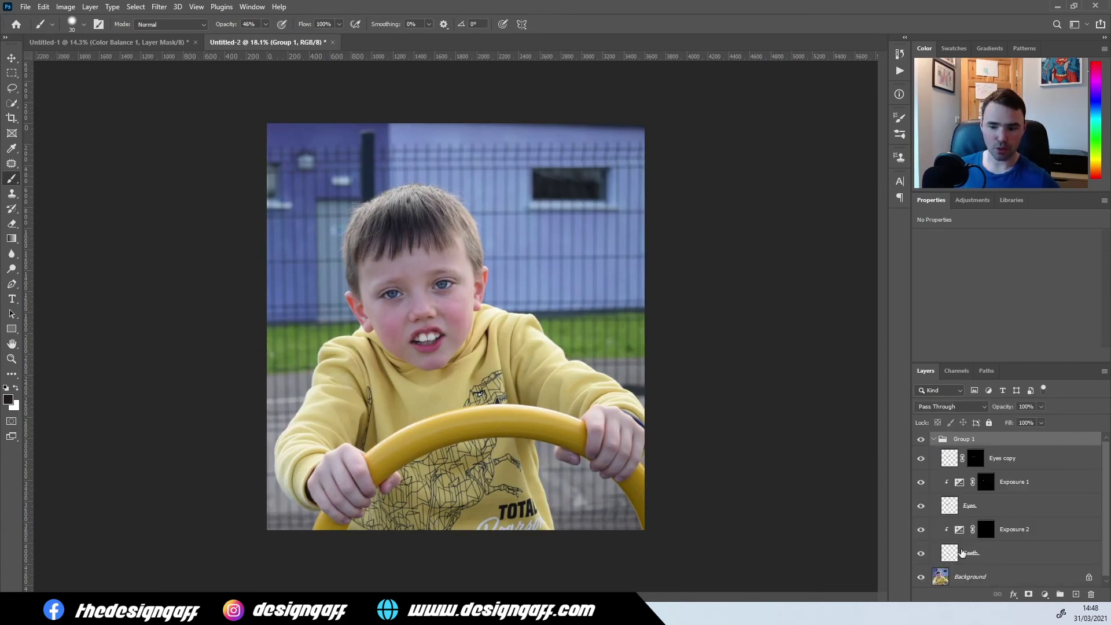
pyautogui.click(961, 553)
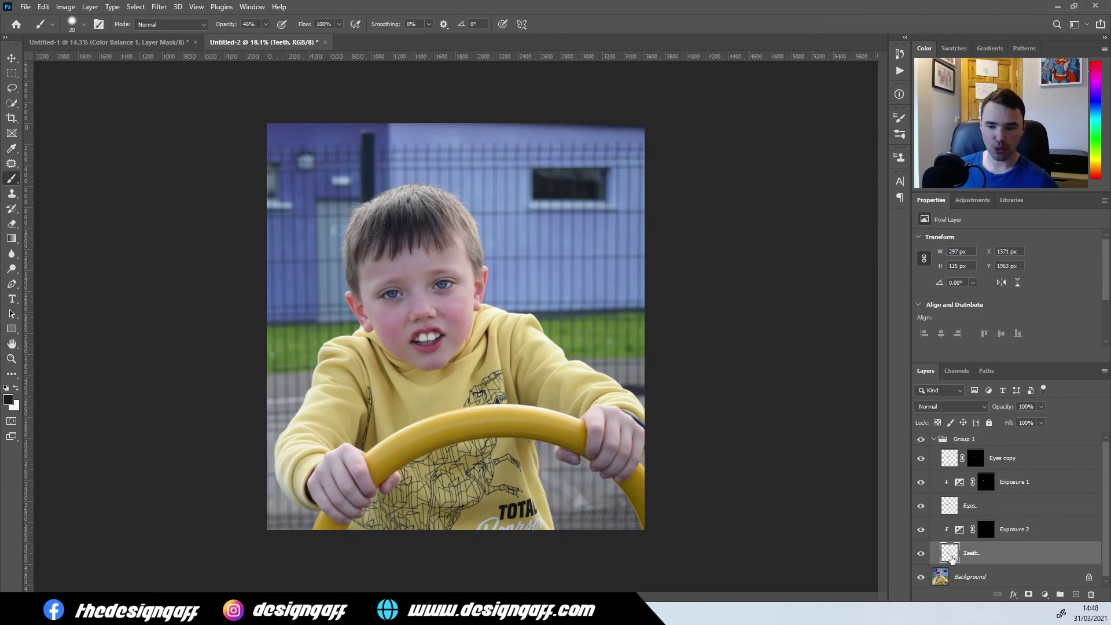
pyautogui.click(954, 531)
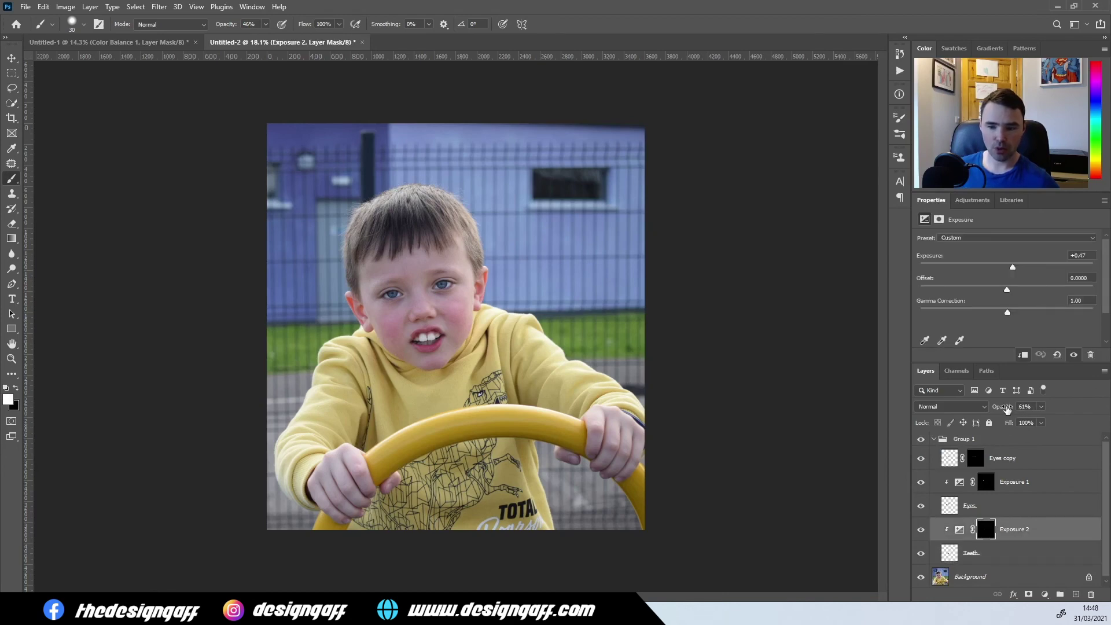
pyautogui.moveTo(1006, 409); pyautogui.dragTo(994, 410)
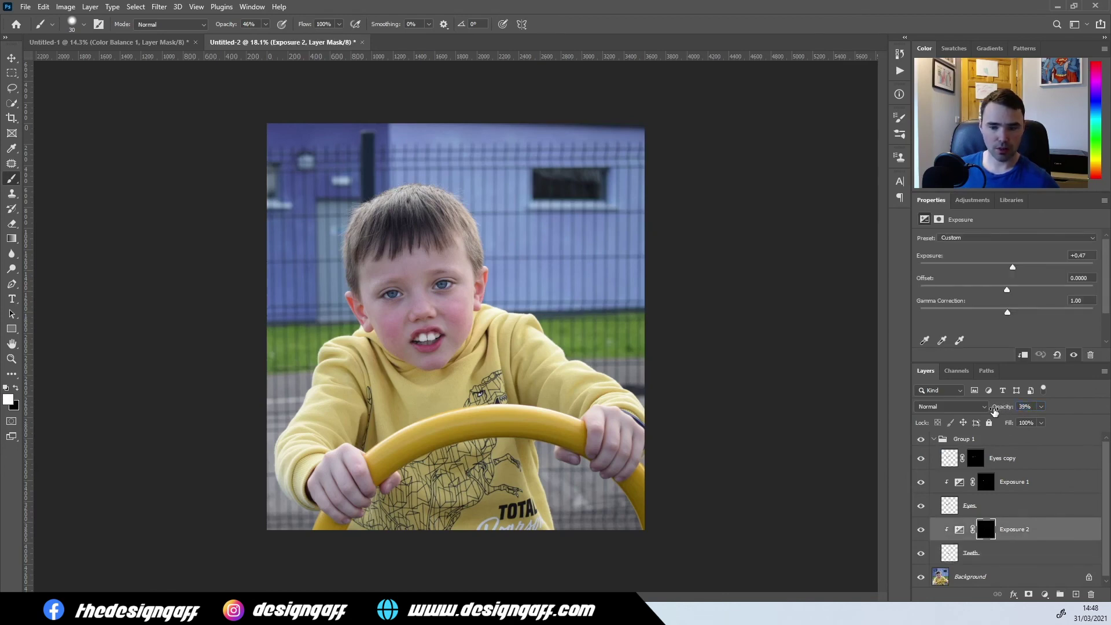
pyautogui.click(920, 531)
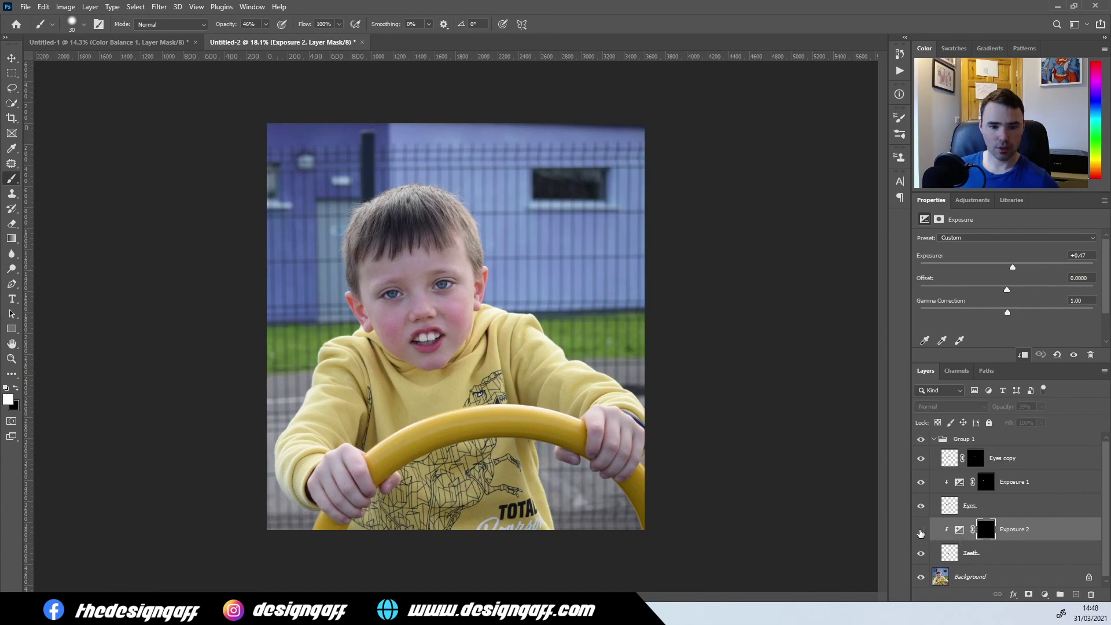
pyautogui.click(920, 531)
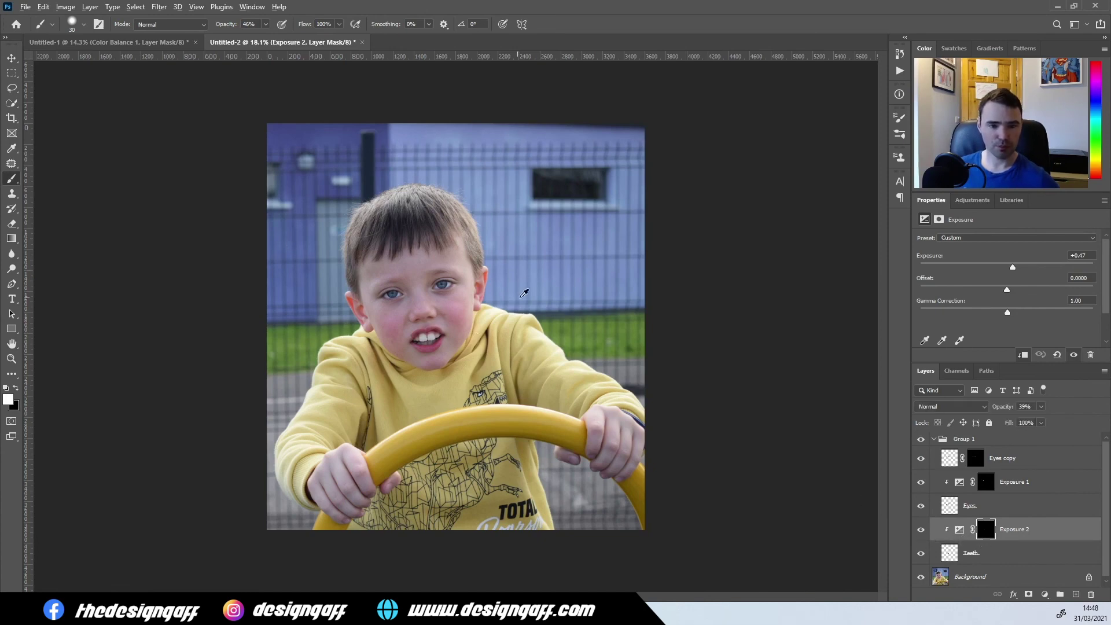
pyautogui.click(934, 439)
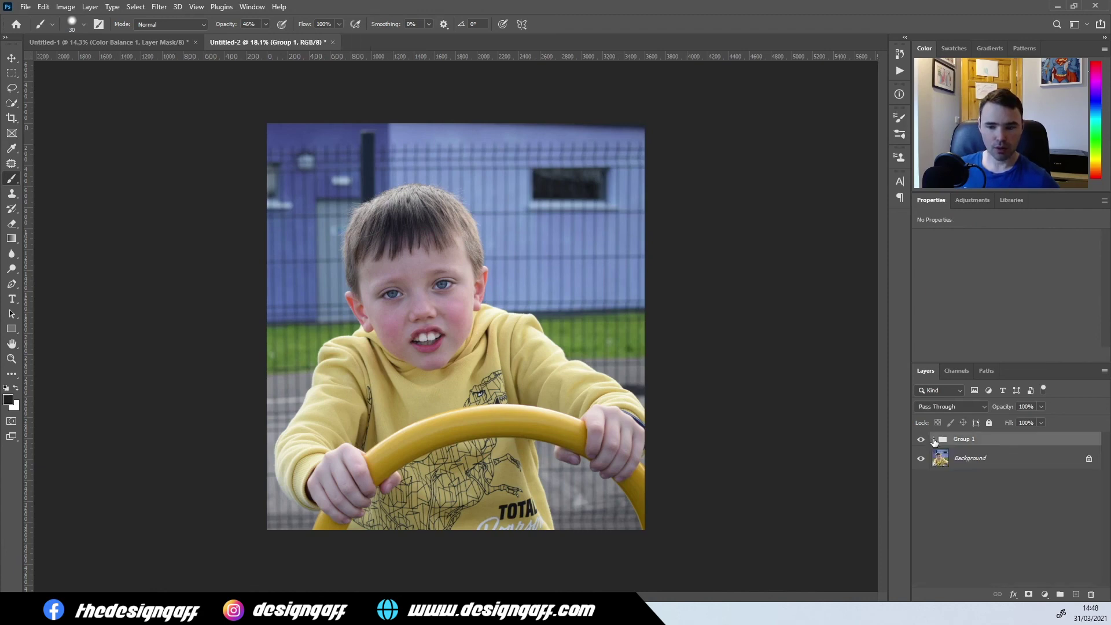
# Examine the retouched eyes and teeth up close and within the whole portrait
pyautogui.scroll(5, 417, 318)
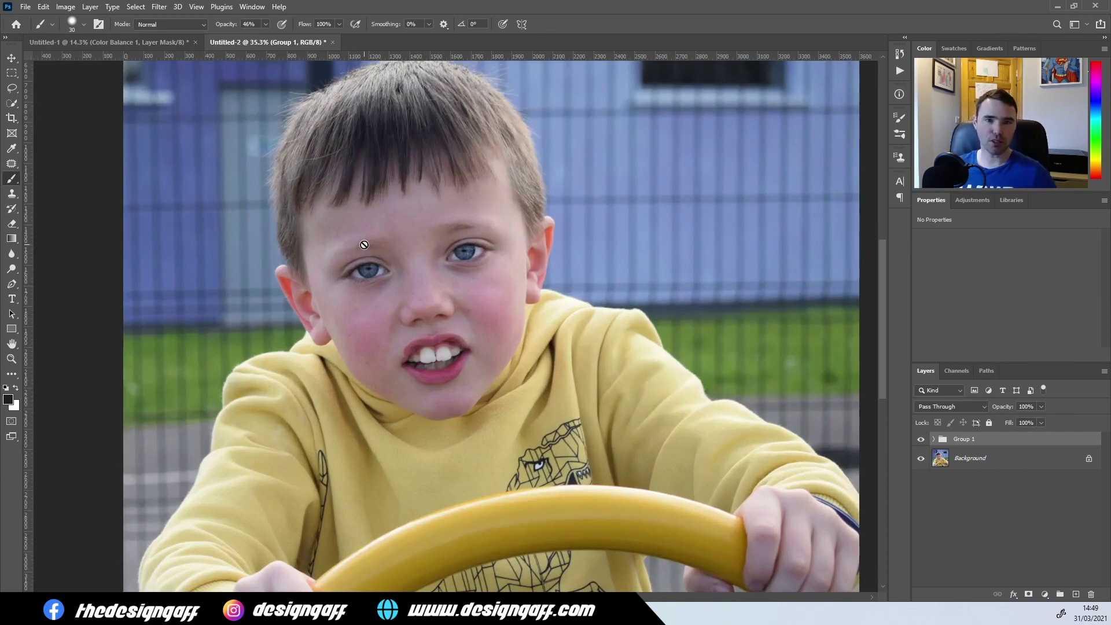
pyautogui.scroll(3, 364, 245)
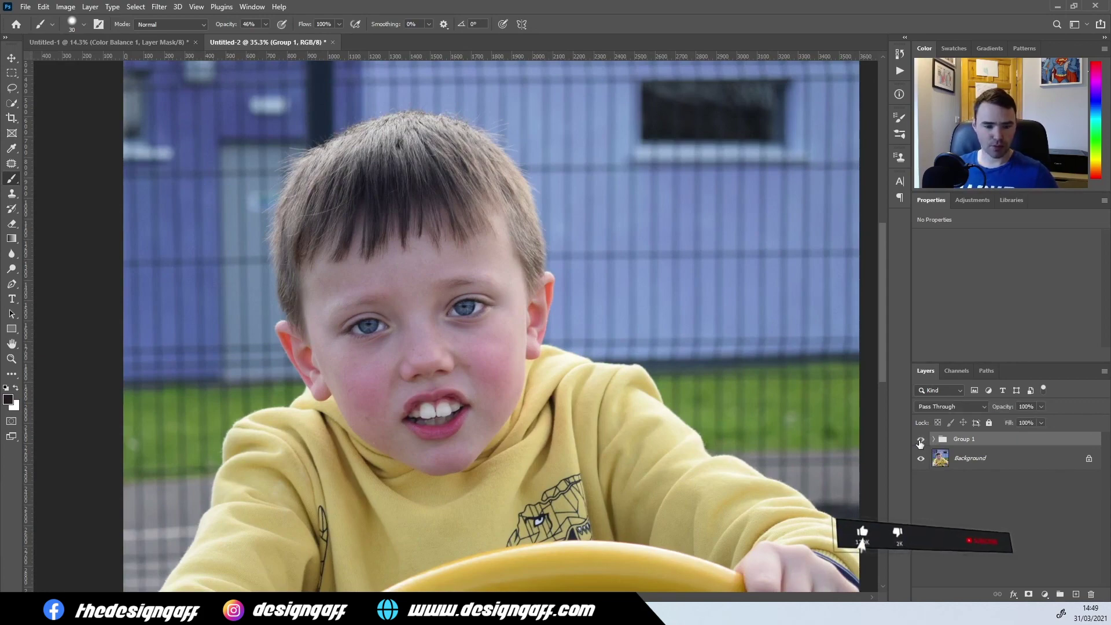
pyautogui.scroll(-4, 636, 445)
pyautogui.scroll(-3, 579, 408)
pyautogui.scroll(3, 509, 386)
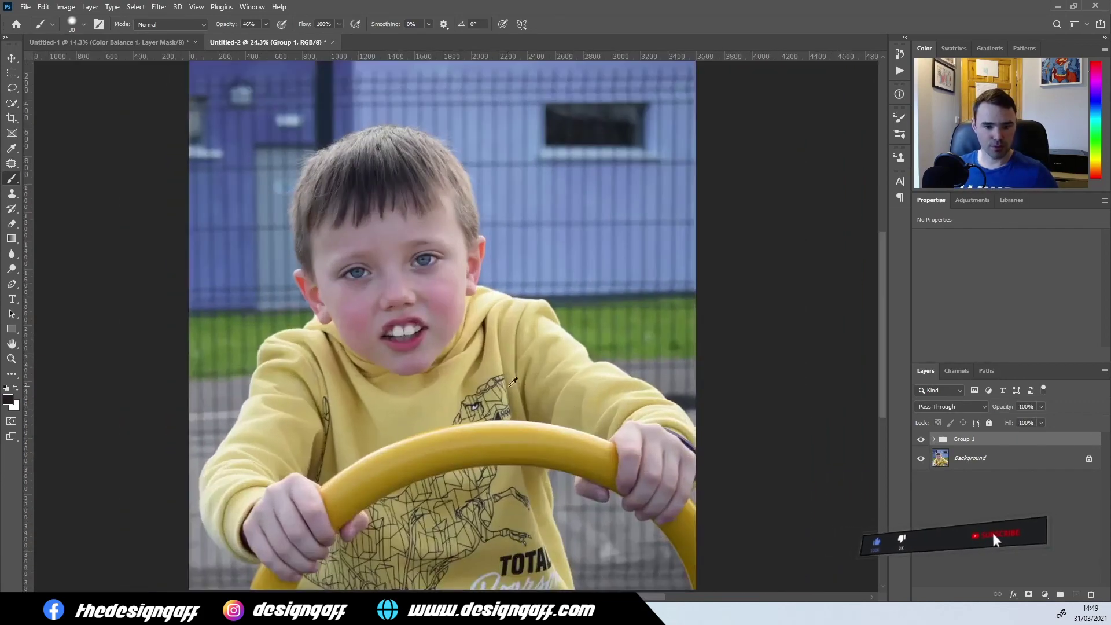
pyautogui.scroll(2, 405, 350)
pyautogui.scroll(-1, 400, 350)
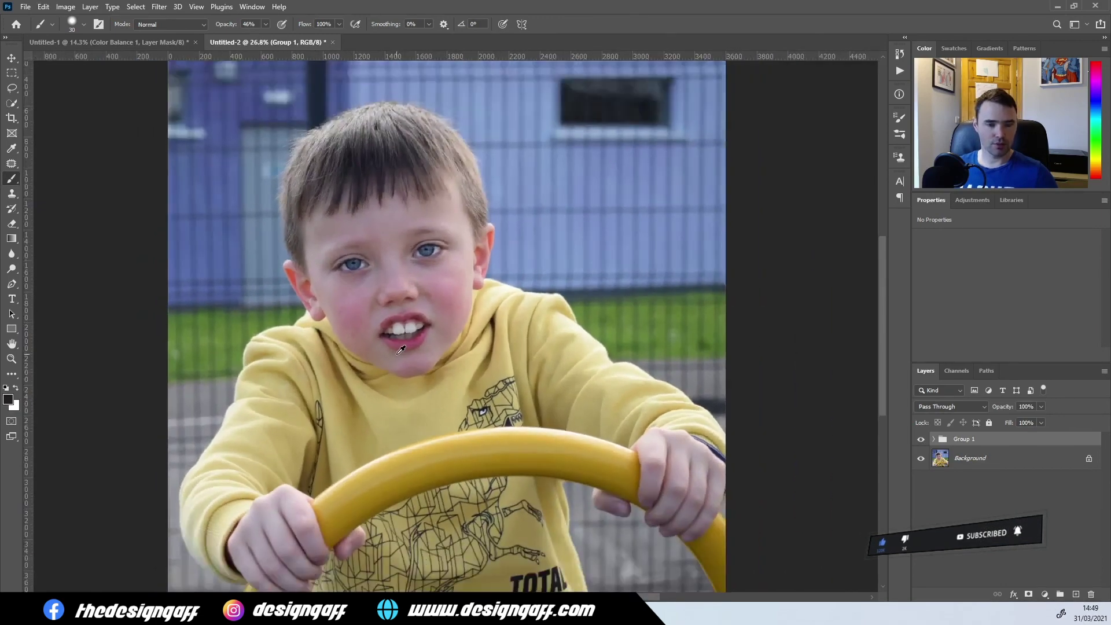
pyautogui.scroll(-2, 440, 272)
pyautogui.scroll(1, 446, 200)
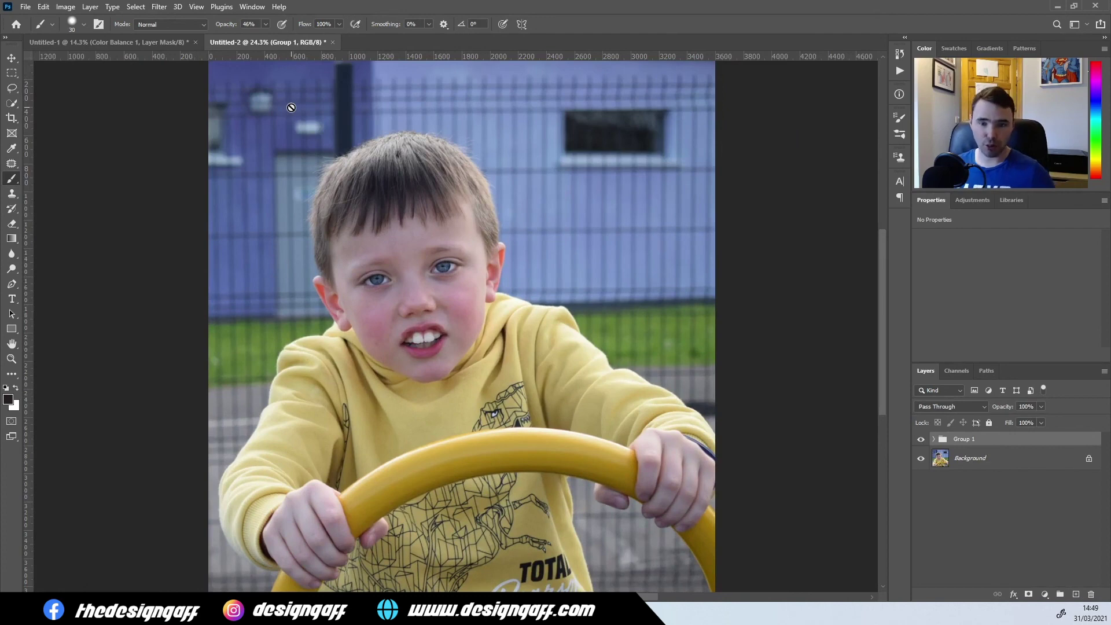
pyautogui.click(12, 58)
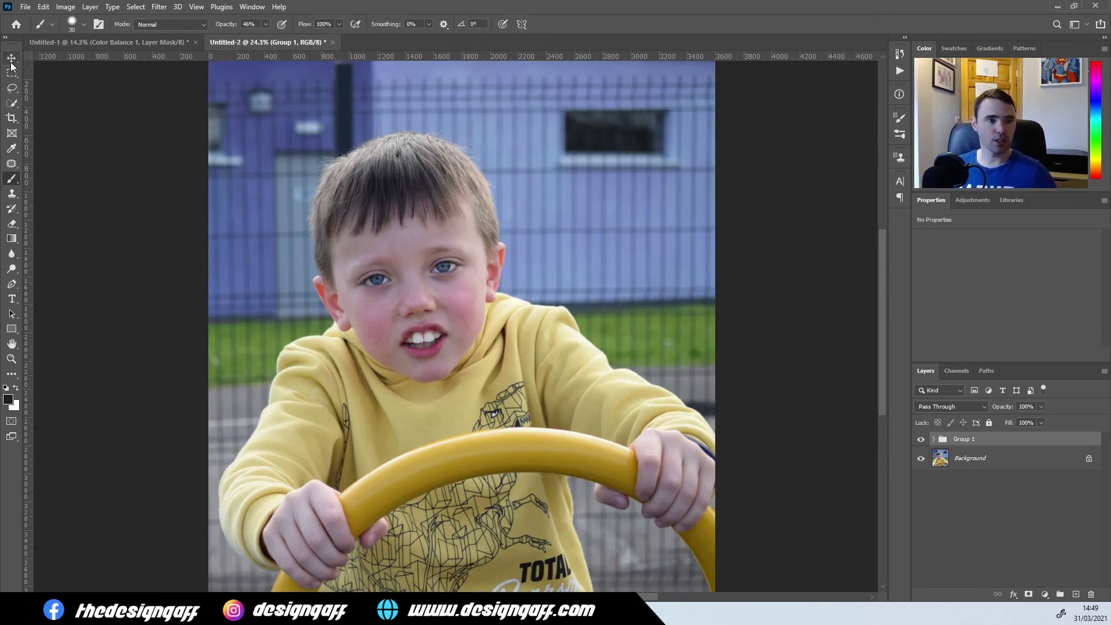